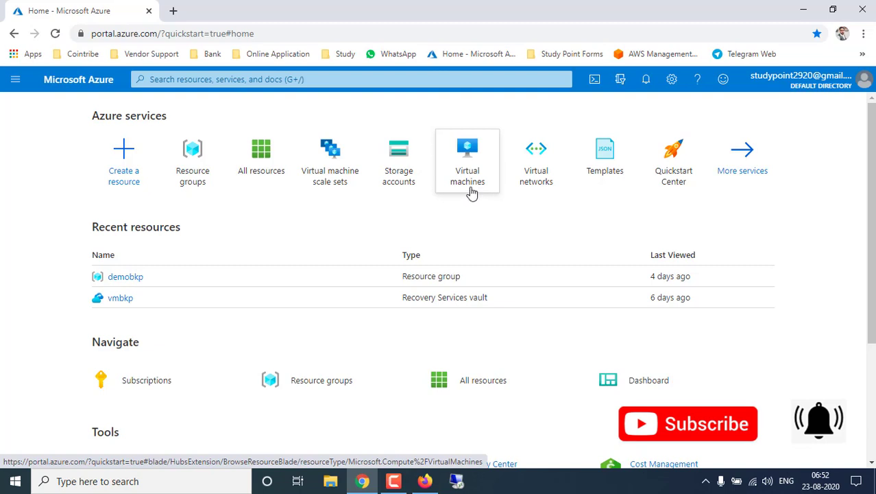
Open the Virtual machines service from home and again by searching for "virtual ma", and return to the home page.
{"action": "left_click", "coordinate": [468, 180]}
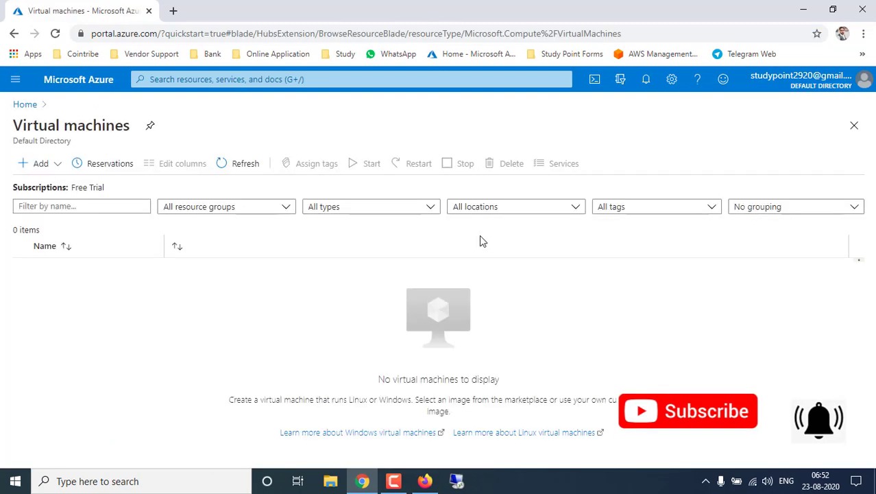
{"action": "left_click", "coordinate": [174, 80]}
{"action": "type", "text": "v"}
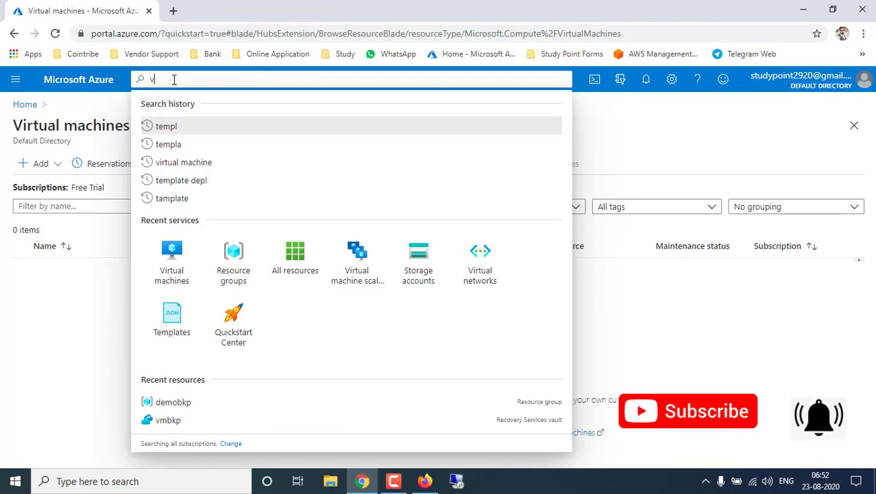
{"action": "type", "text": "irtual ma"}
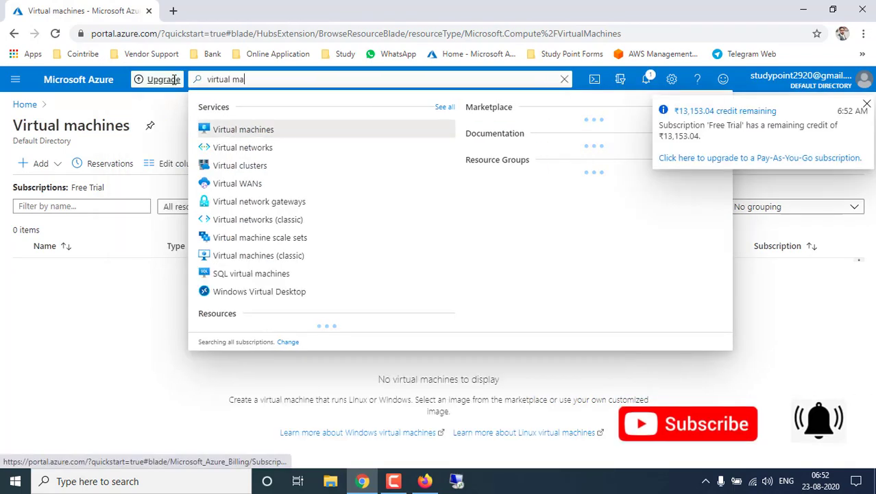
{"action": "left_click", "coordinate": [272, 130]}
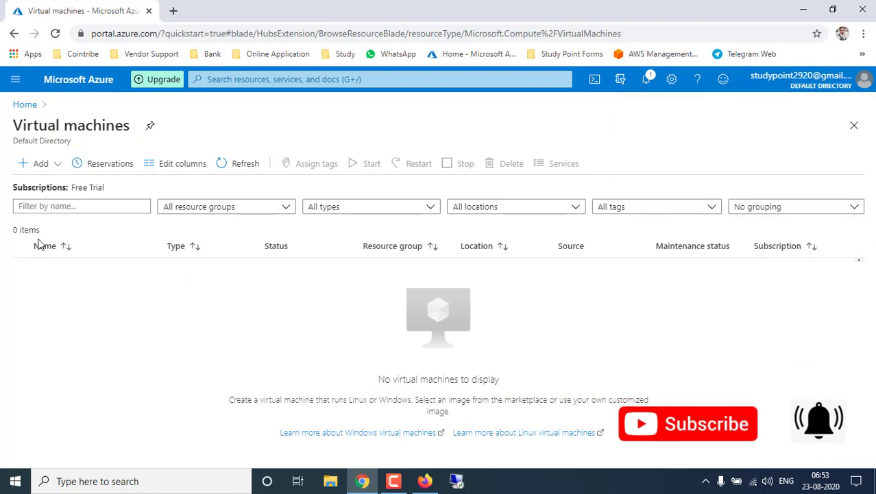
{"action": "left_click", "coordinate": [16, 82]}
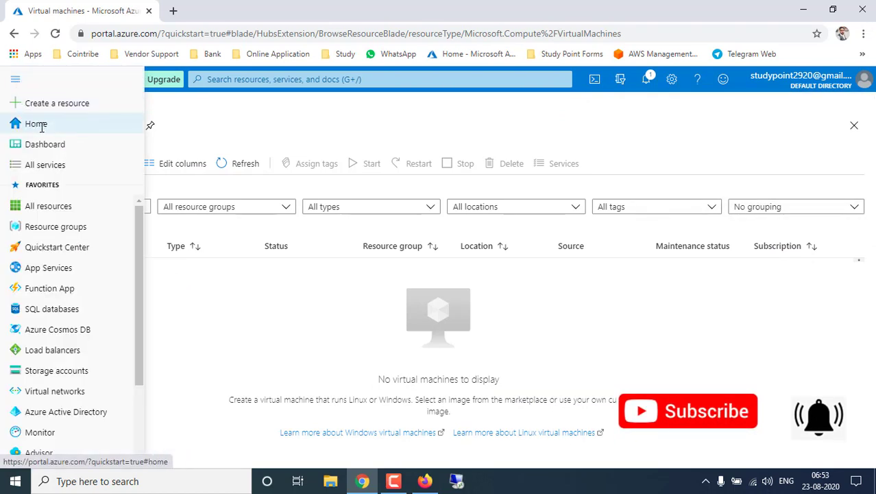
{"action": "left_click", "coordinate": [35, 122]}
Open Virtual machines from the Compute category of all services and start creating a new virtual machine.
{"action": "left_click", "coordinate": [17, 84]}
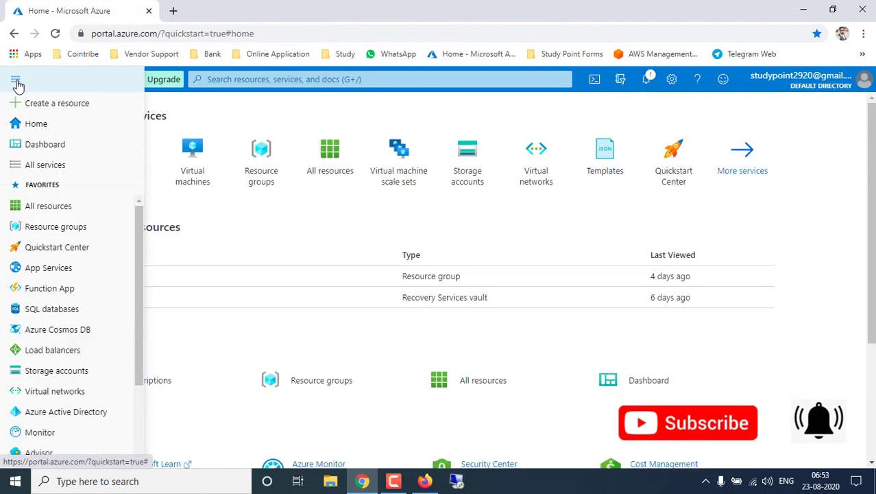
{"action": "left_click", "coordinate": [45, 165]}
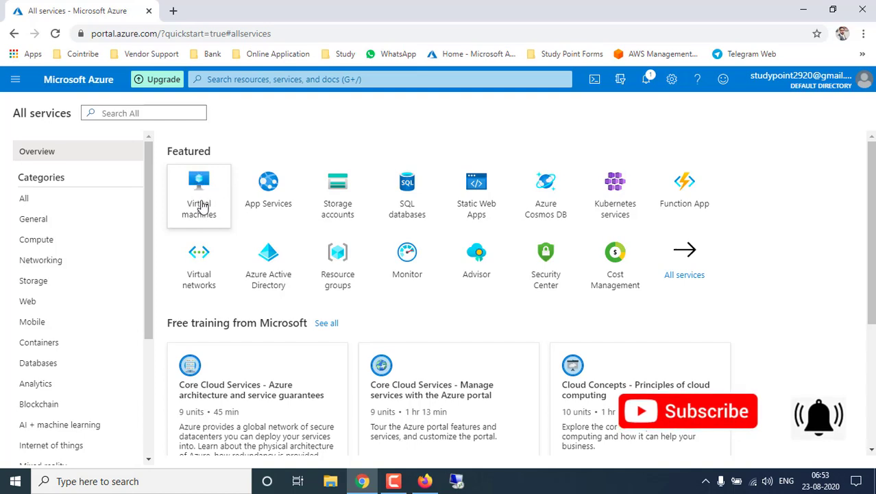
{"action": "mouse_move", "coordinate": [198, 202]}
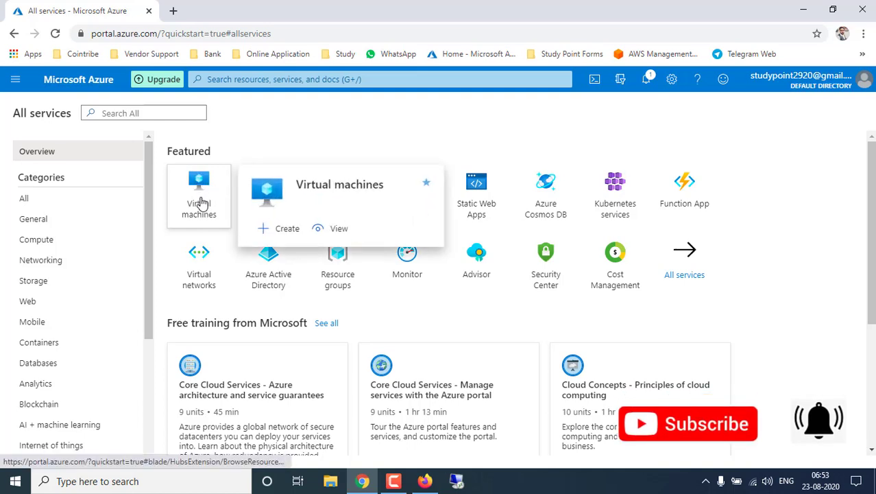
{"action": "left_click", "coordinate": [35, 245]}
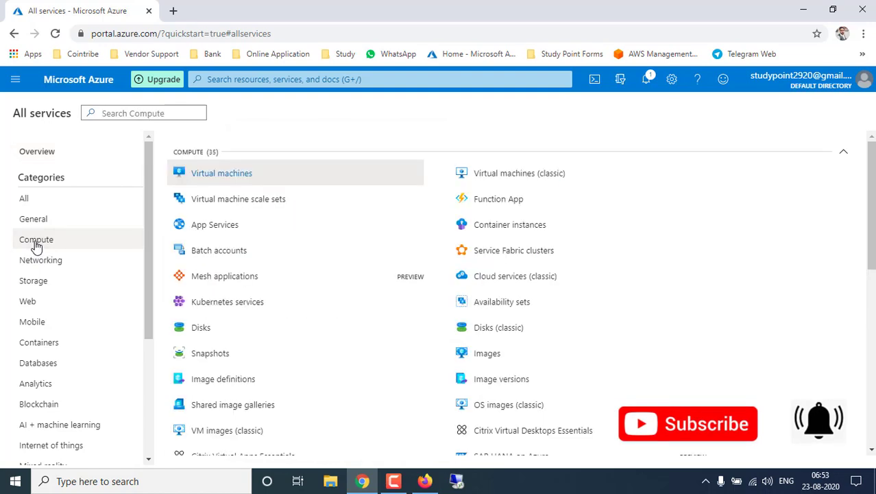
{"action": "left_click", "coordinate": [234, 180]}
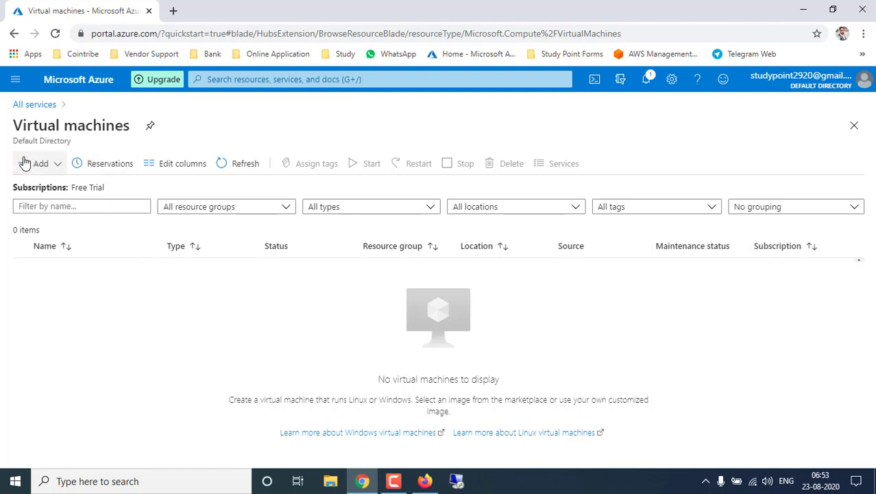
{"action": "left_click", "coordinate": [59, 167]}
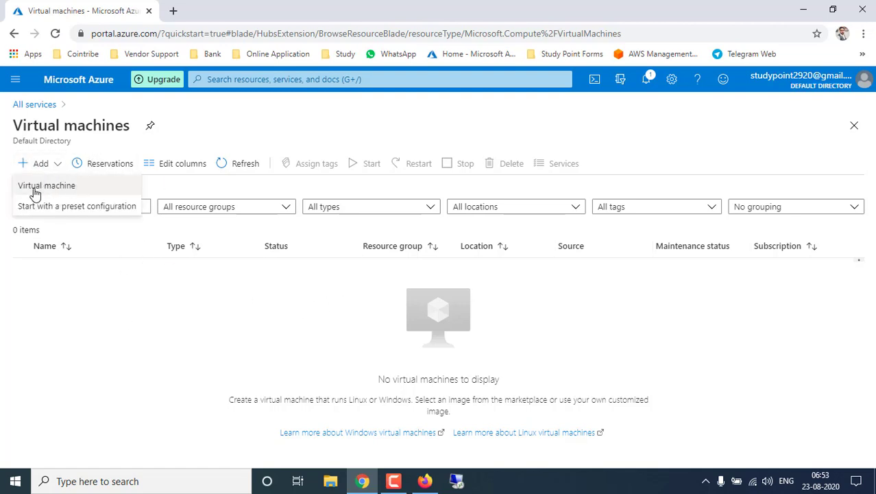
{"action": "left_click", "coordinate": [43, 189]}
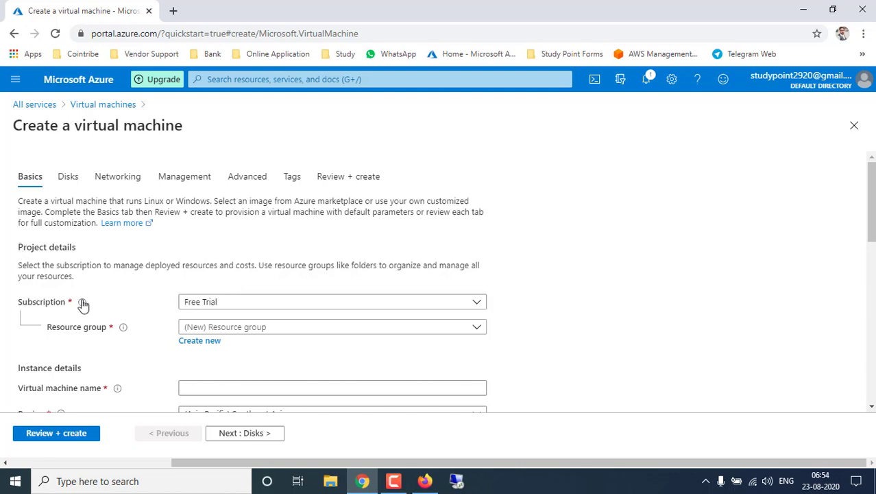
Keep the Free Trial subscription and create a new resource group named RG1 for the virtual machine.
{"action": "mouse_move", "coordinate": [83, 304]}
{"action": "left_click", "coordinate": [245, 307]}
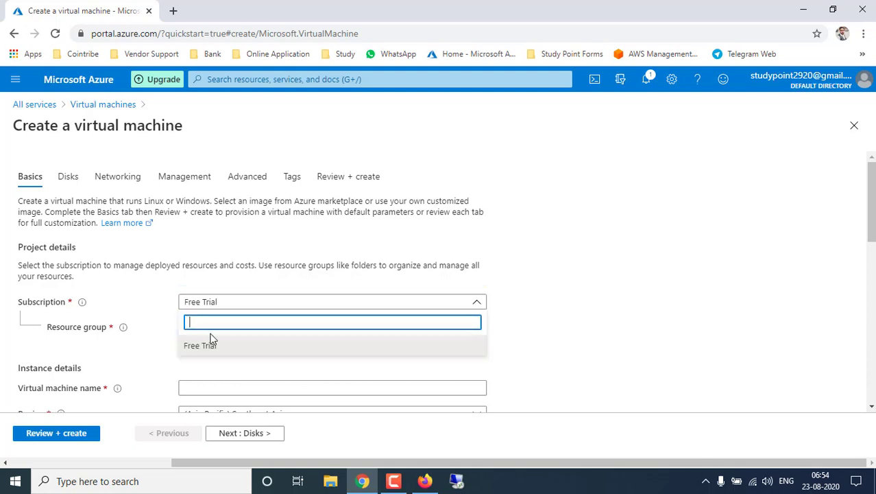
{"action": "left_click", "coordinate": [566, 329]}
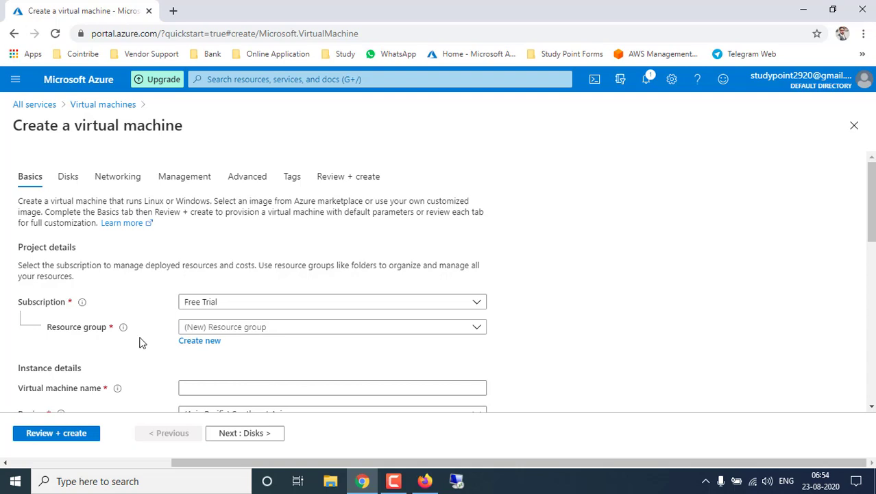
{"action": "mouse_move", "coordinate": [124, 329]}
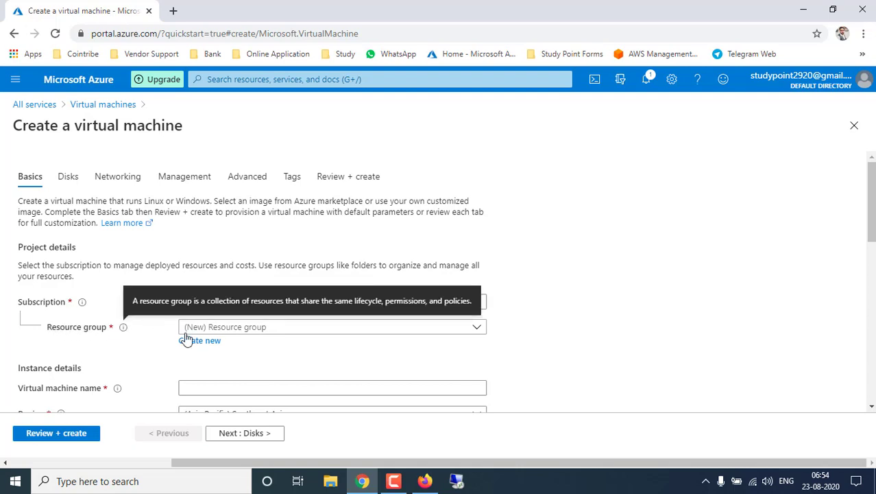
{"action": "left_click", "coordinate": [349, 332]}
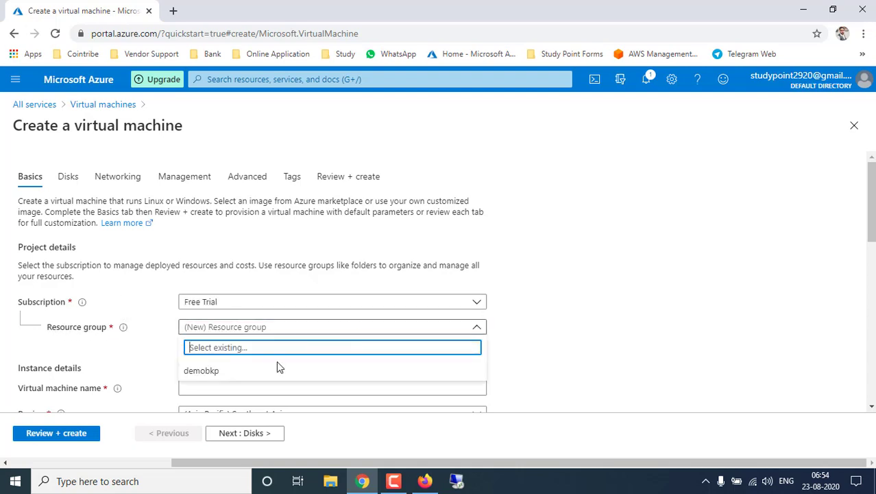
{"action": "left_click", "coordinate": [633, 339]}
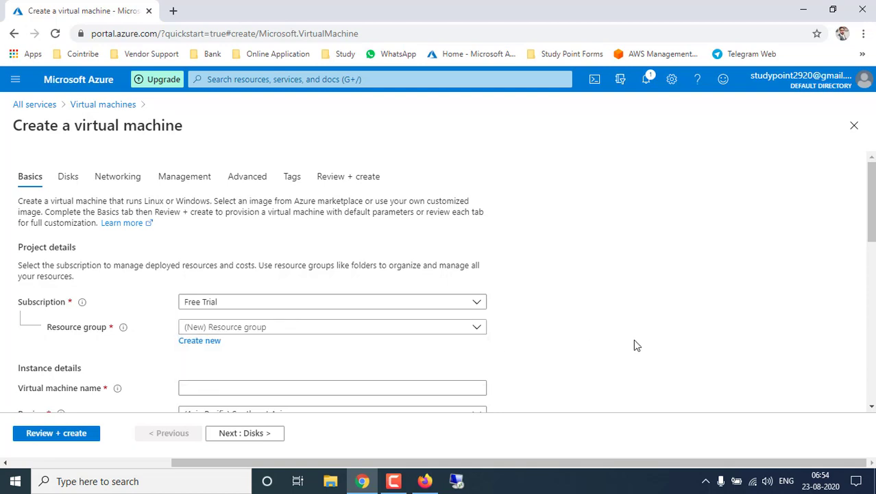
{"action": "left_click", "coordinate": [199, 341]}
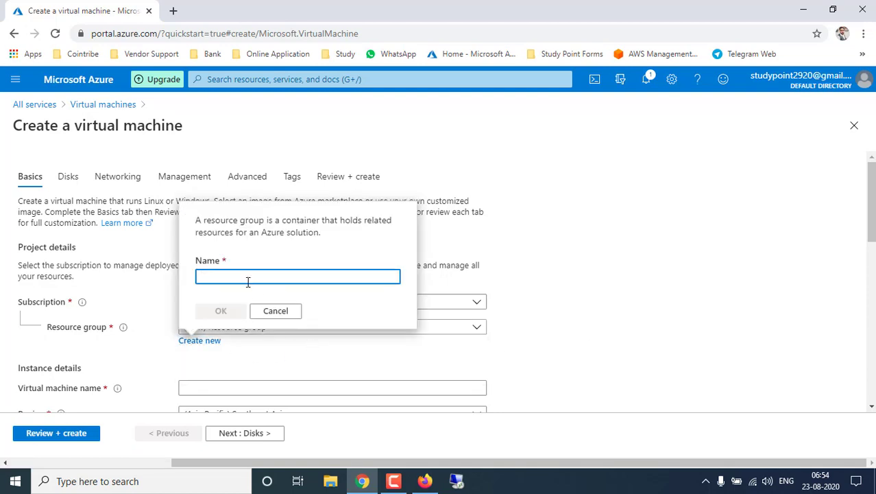
{"action": "type", "text": "RG1"}
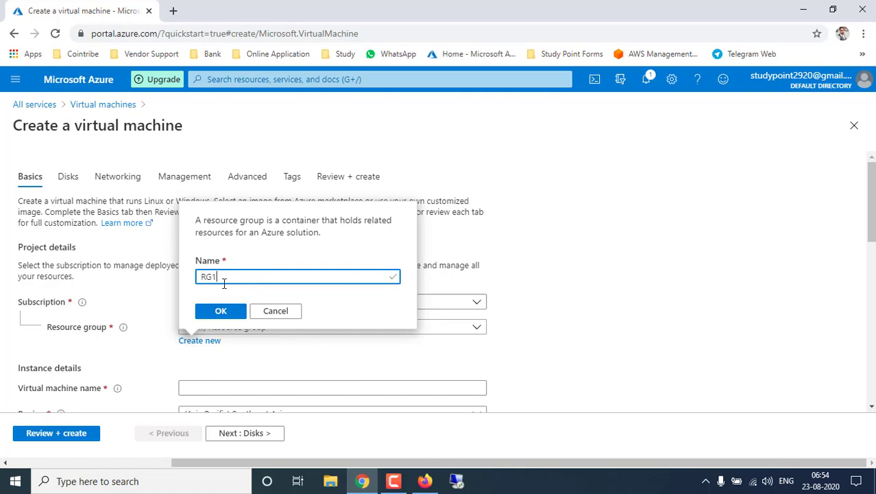
{"action": "left_click", "coordinate": [222, 310]}
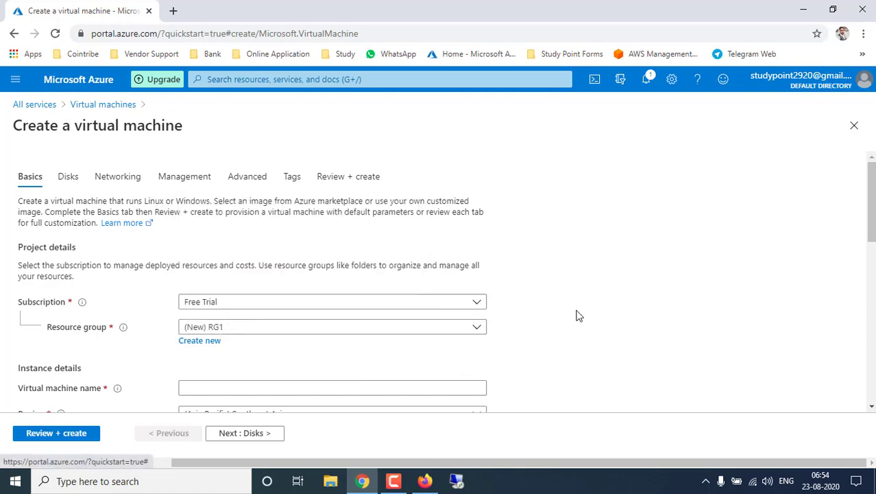
Name the virtual machine vm001 in the instance details.
{"action": "scroll", "coordinate": [576, 316], "scroll_direction": "down", "scroll_amount": 2}
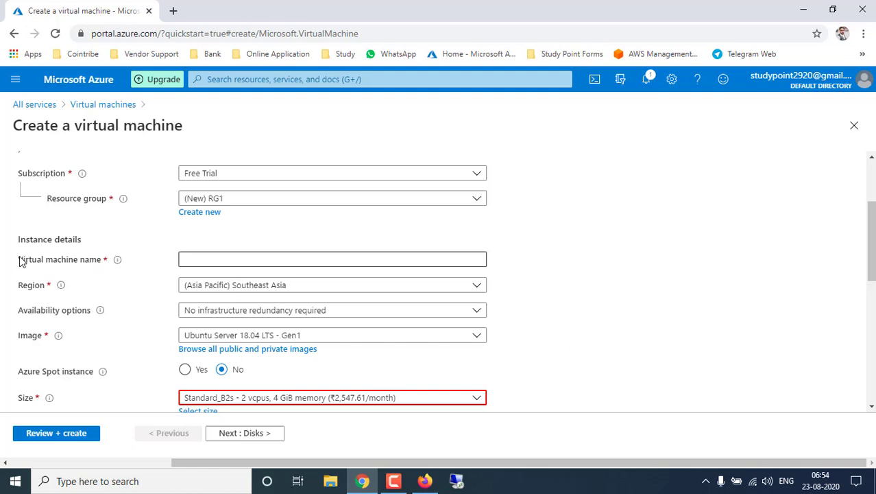
{"action": "left_click_drag", "start_coordinate": [19, 261], "coordinate": [116, 262]}
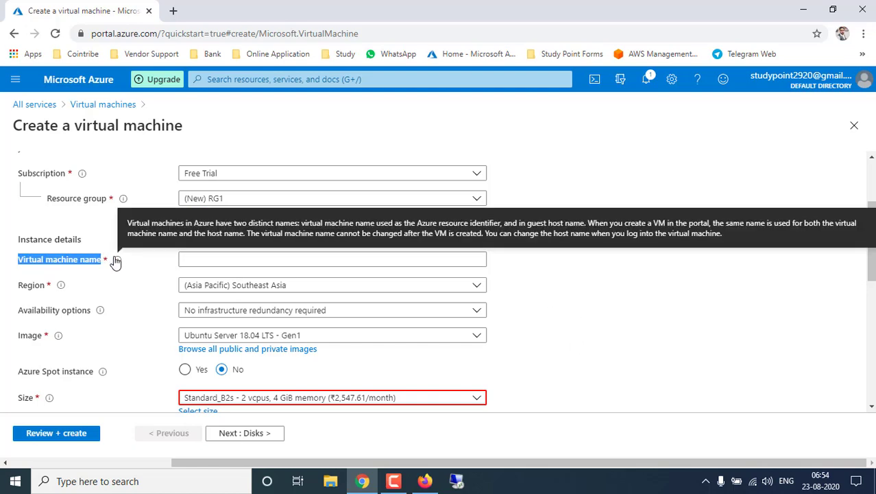
{"action": "left_click", "coordinate": [201, 260]}
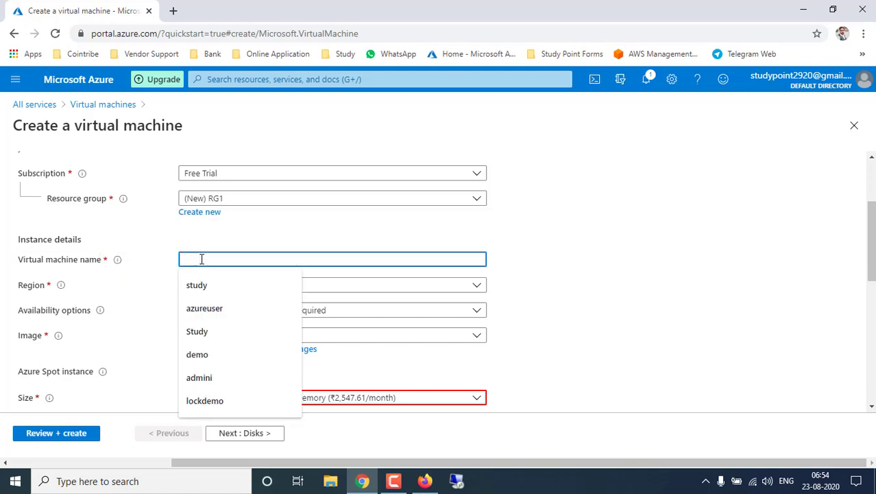
{"action": "type", "text": "vm001"}
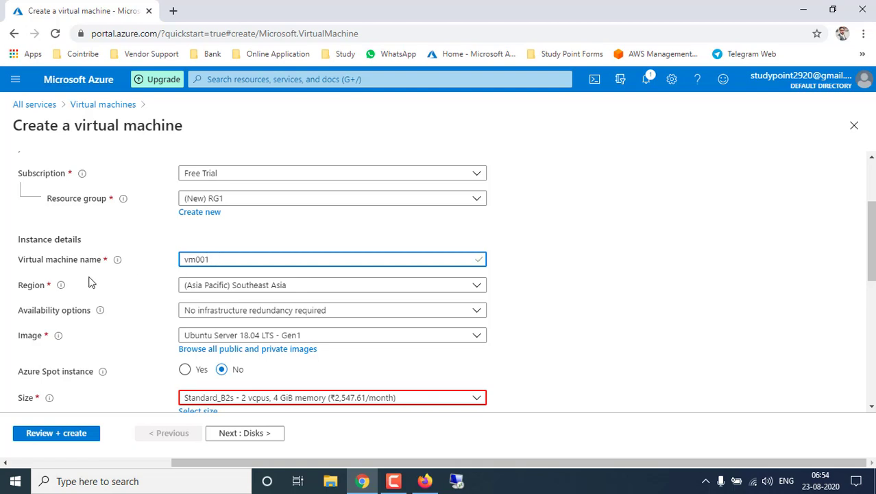
{"action": "left_click", "coordinate": [15, 292]}
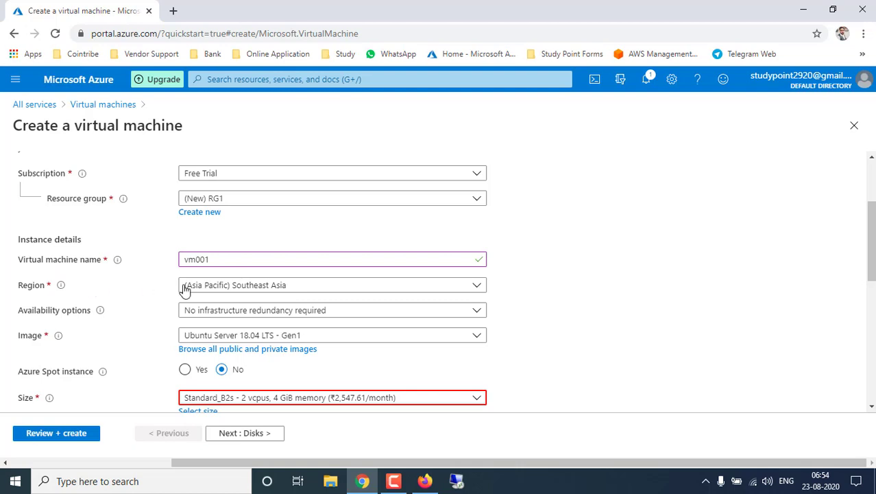
Set the virtual machine's region to (US) East US.
{"action": "left_click", "coordinate": [277, 286]}
{"action": "scroll", "coordinate": [299, 191], "scroll_direction": "down", "scroll_amount": 10}
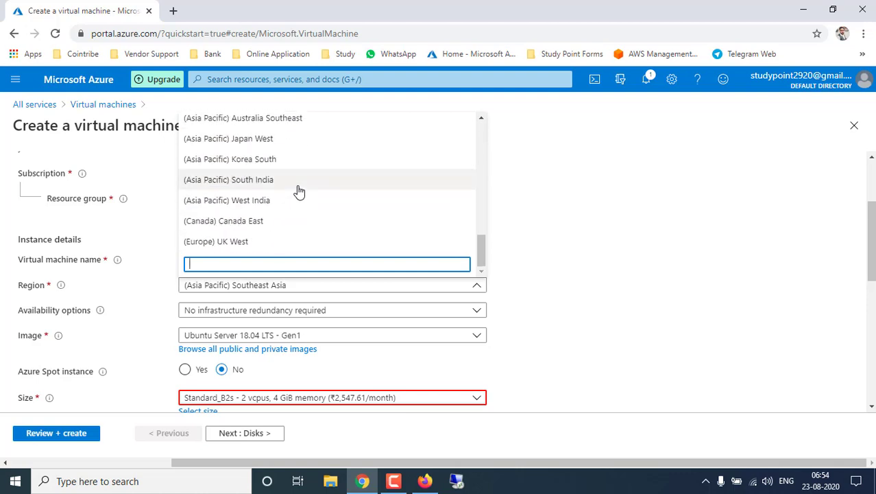
{"action": "scroll", "coordinate": [299, 192], "scroll_direction": "up", "scroll_amount": 10}
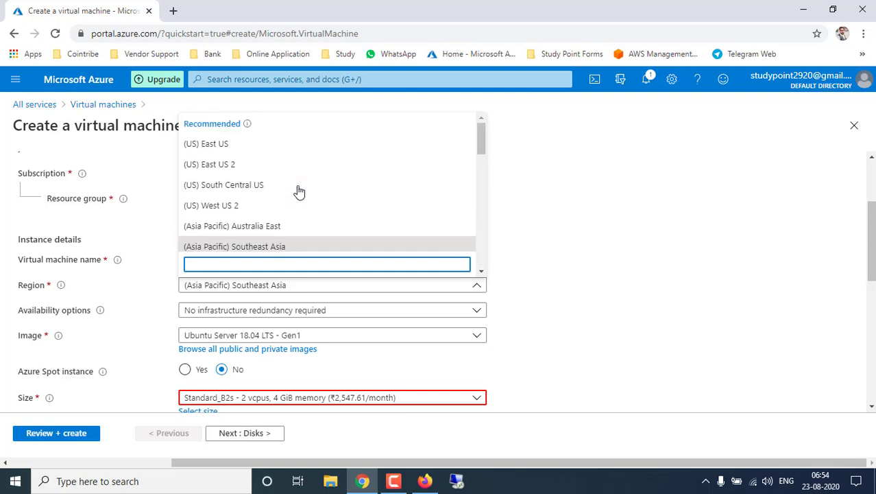
{"action": "left_click", "coordinate": [214, 153]}
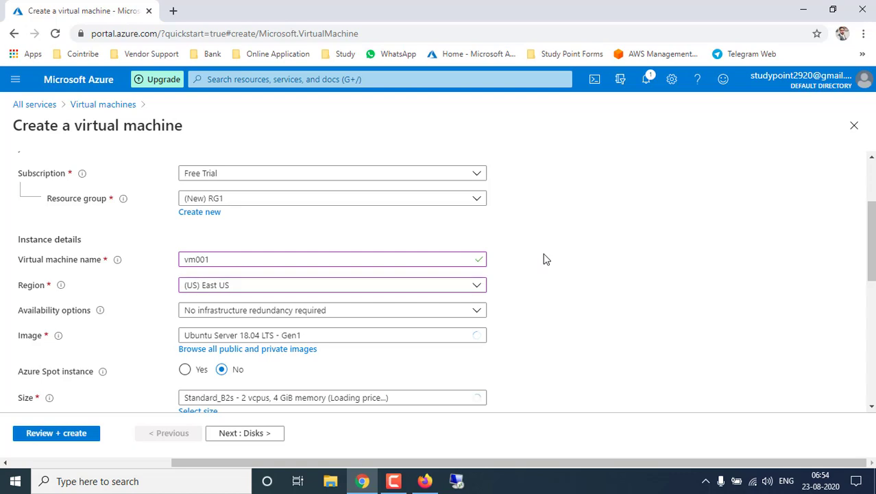
Keep the availability option without infrastructure redundancy and choose Ubuntu Server 18.04 LTS - Gen1 as the image.
{"action": "scroll", "coordinate": [547, 295], "scroll_direction": "down", "scroll_amount": 2}
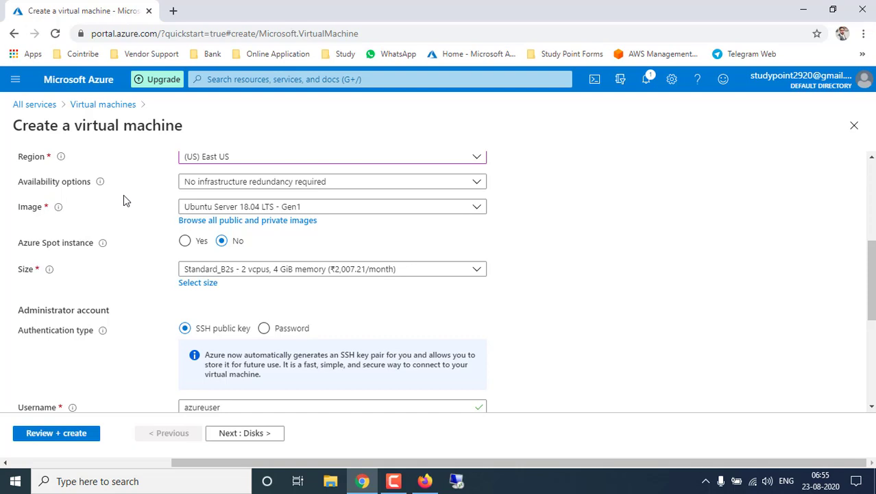
{"action": "left_click", "coordinate": [194, 181]}
{"action": "left_click", "coordinate": [120, 213]}
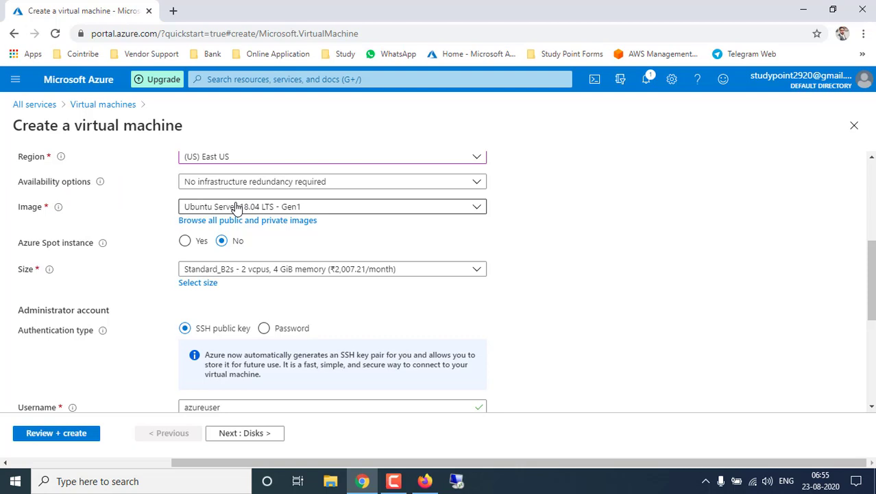
{"action": "left_click", "coordinate": [325, 211]}
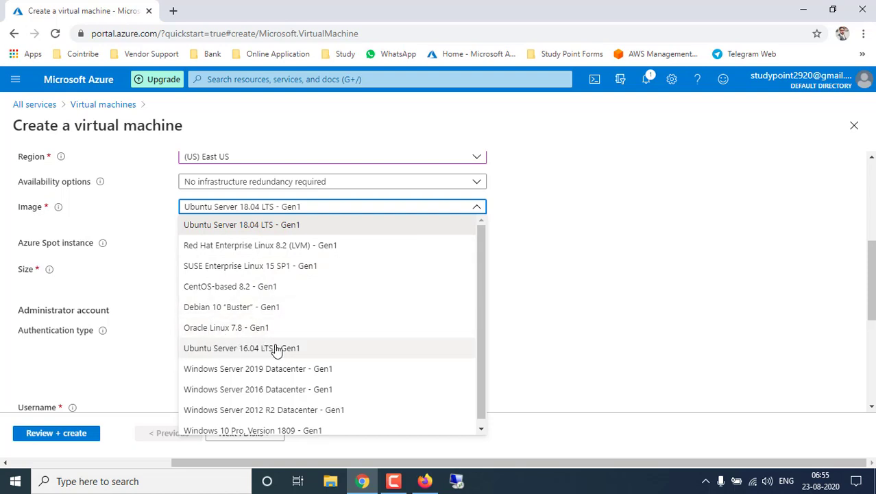
{"action": "scroll", "coordinate": [277, 347], "scroll_direction": "down", "scroll_amount": 1}
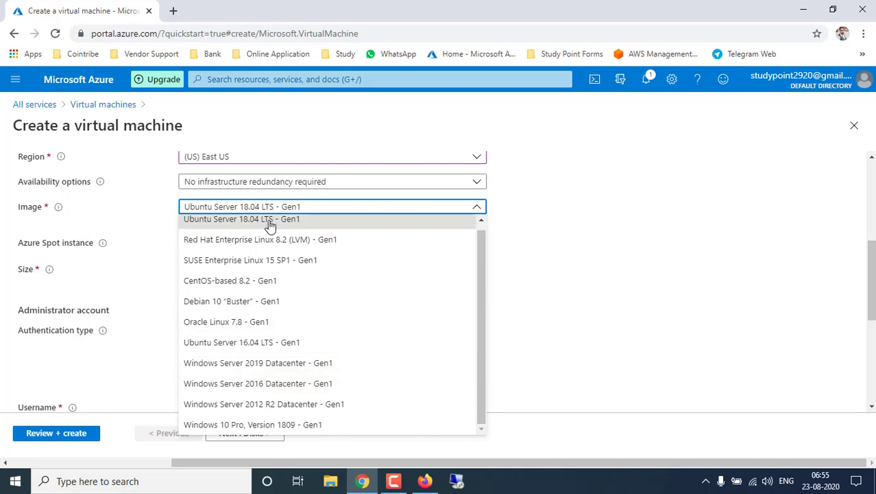
{"action": "left_click", "coordinate": [228, 221]}
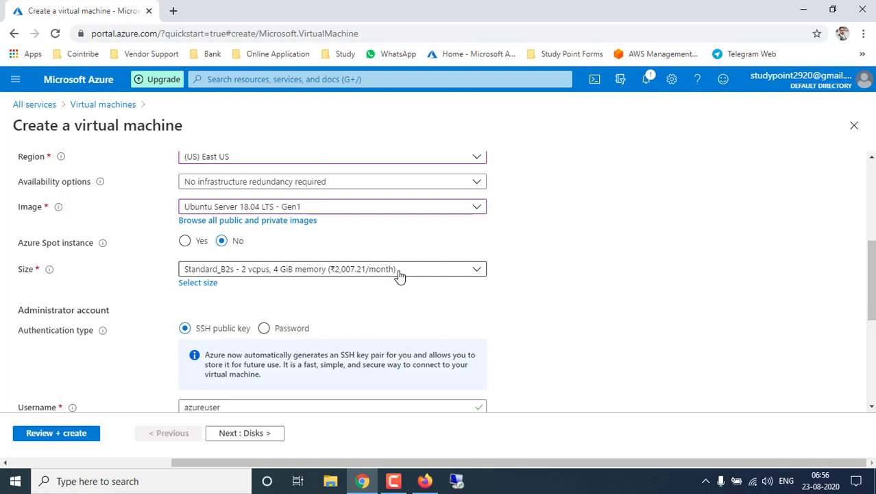
Choose the general-purpose B2s size with 2 vCPUs and 4 GiB of memory from the VM size list.
{"action": "left_click", "coordinate": [471, 276]}
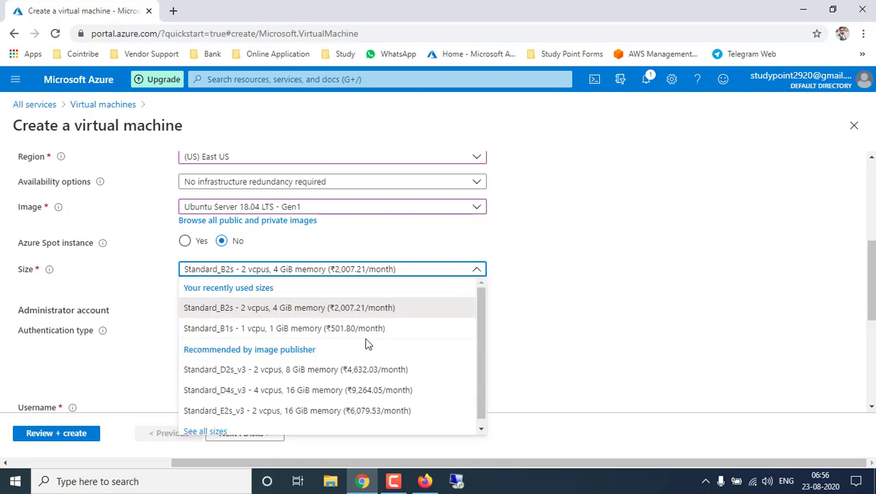
{"action": "scroll", "coordinate": [365, 339], "scroll_direction": "down", "scroll_amount": 1}
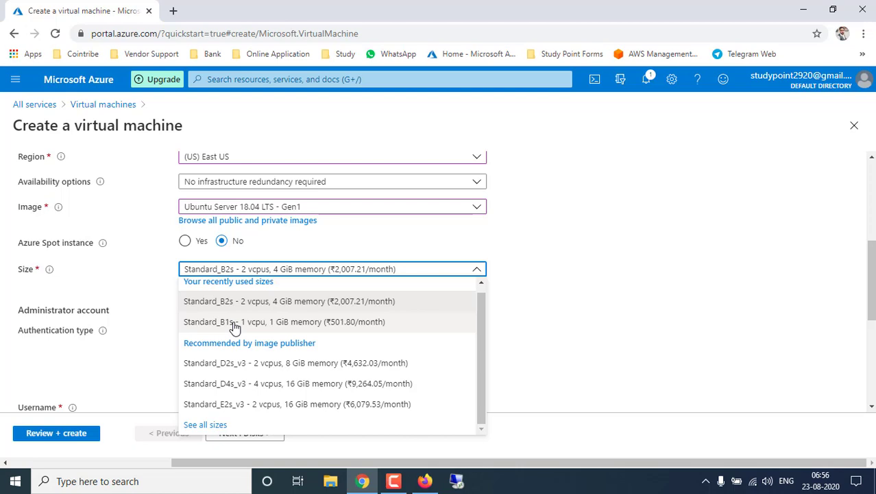
{"action": "left_click", "coordinate": [600, 303]}
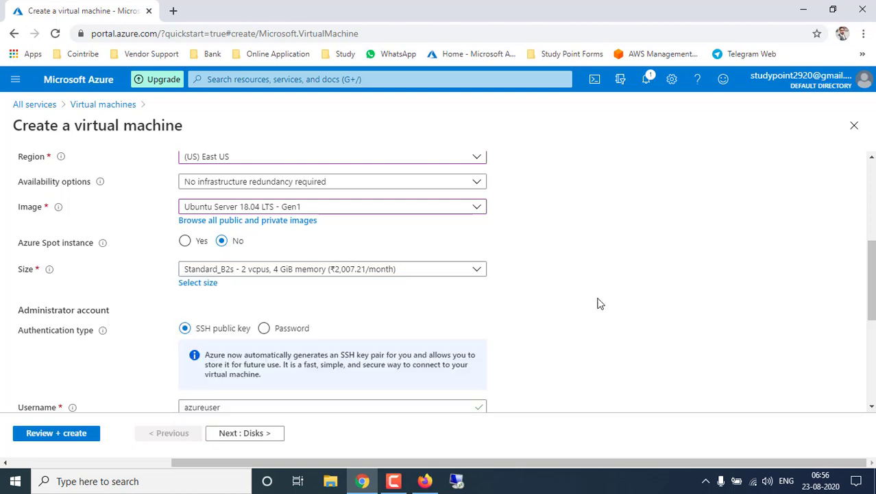
{"action": "left_click", "coordinate": [198, 283]}
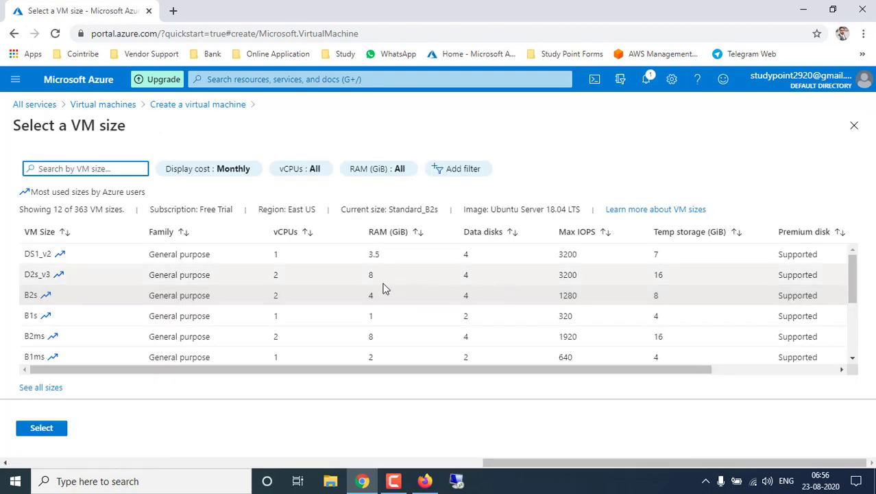
{"action": "scroll", "coordinate": [383, 288], "scroll_direction": "down", "scroll_amount": 2}
{"action": "scroll", "coordinate": [369, 288], "scroll_direction": "down", "scroll_amount": 2}
{"action": "scroll", "coordinate": [376, 282], "scroll_direction": "up", "scroll_amount": 5}
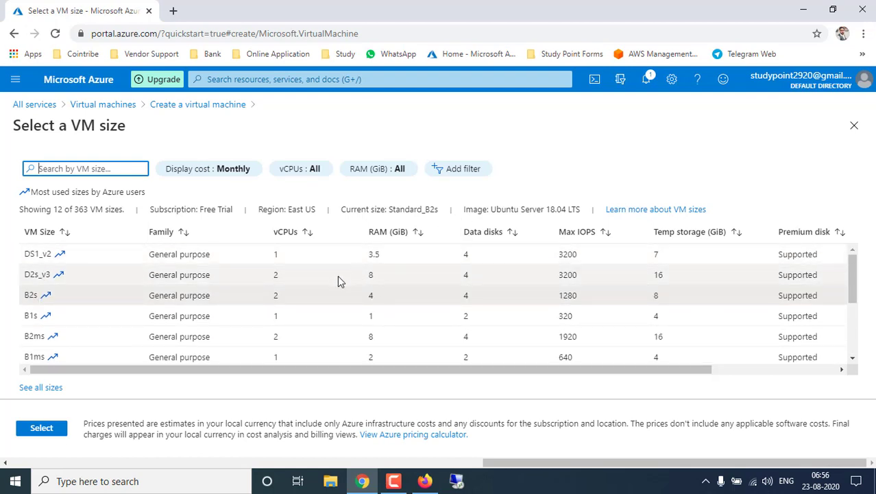
{"action": "left_click", "coordinate": [154, 294]}
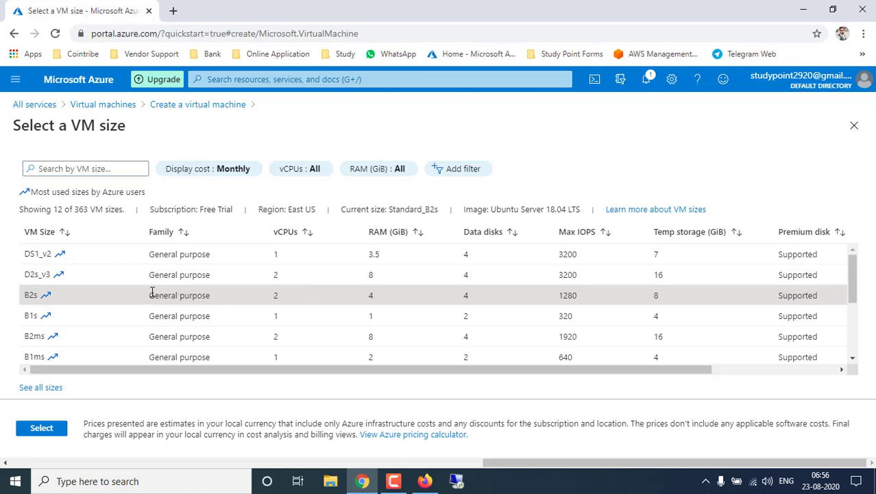
{"action": "left_click", "coordinate": [42, 428]}
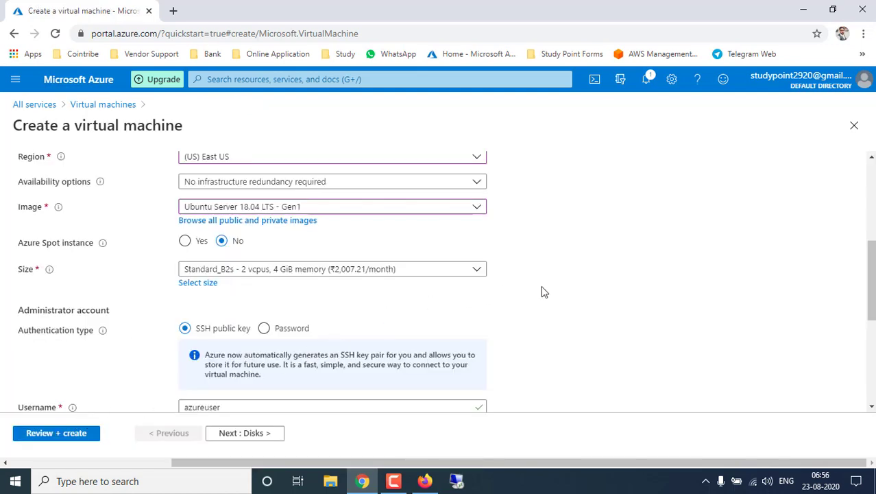
Set the administrator username to study, keeping SSH public key authentication with a newly generated key pair.
{"action": "scroll", "coordinate": [541, 291], "scroll_direction": "down", "scroll_amount": 1}
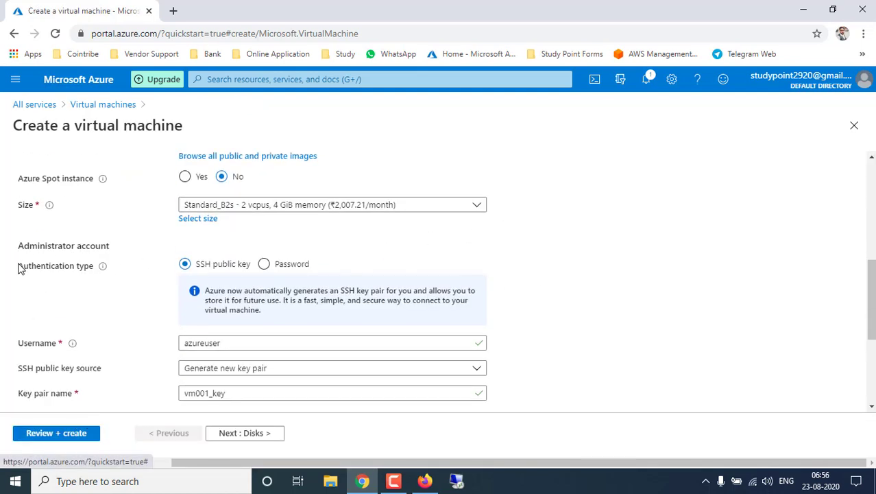
{"action": "left_click_drag", "start_coordinate": [19, 269], "coordinate": [85, 269]}
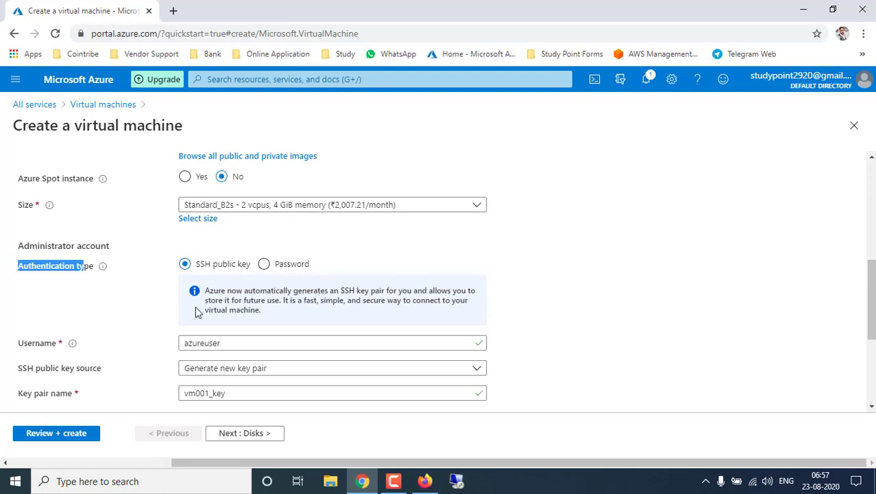
{"action": "scroll", "coordinate": [161, 310], "scroll_direction": "down", "scroll_amount": 1}
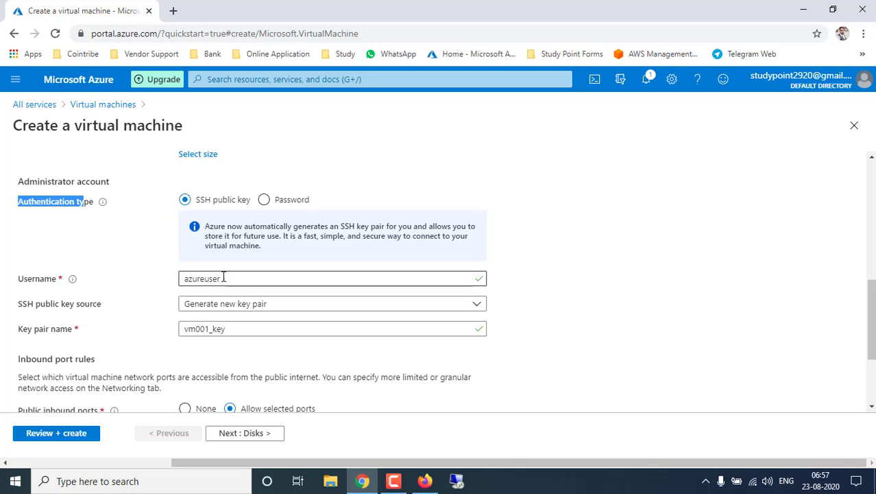
{"action": "left_click_drag", "start_coordinate": [238, 284], "coordinate": [164, 283]}
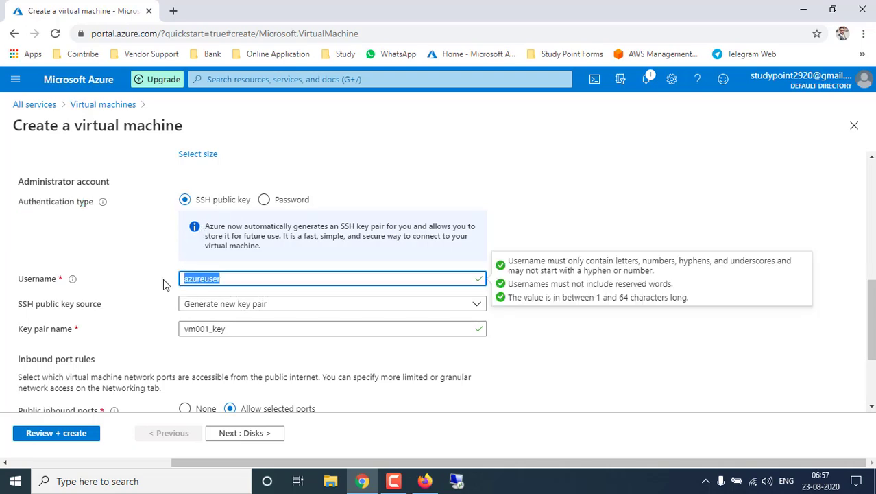
{"action": "type", "text": "study"}
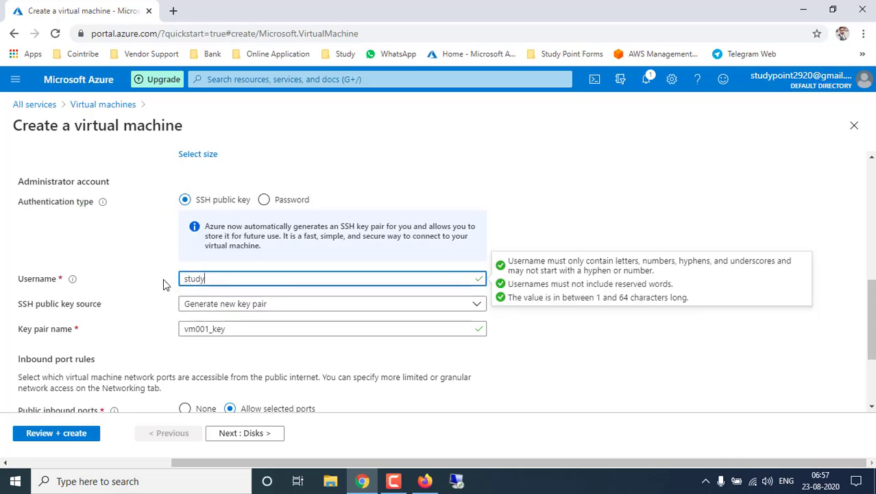
{"action": "left_click", "coordinate": [137, 248]}
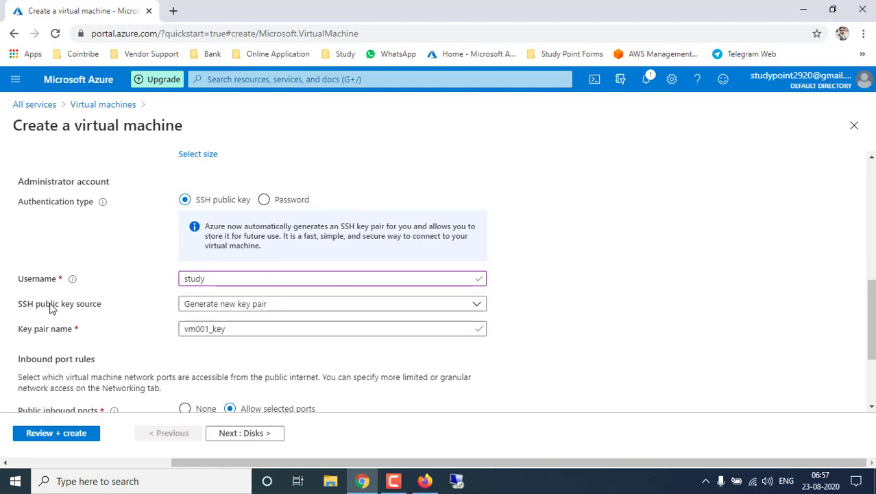
{"action": "left_click", "coordinate": [240, 305]}
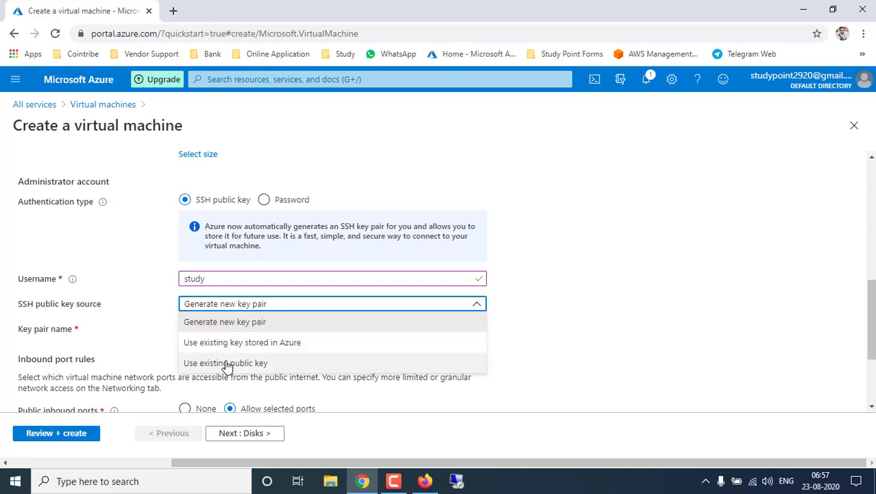
{"action": "left_click", "coordinate": [578, 296]}
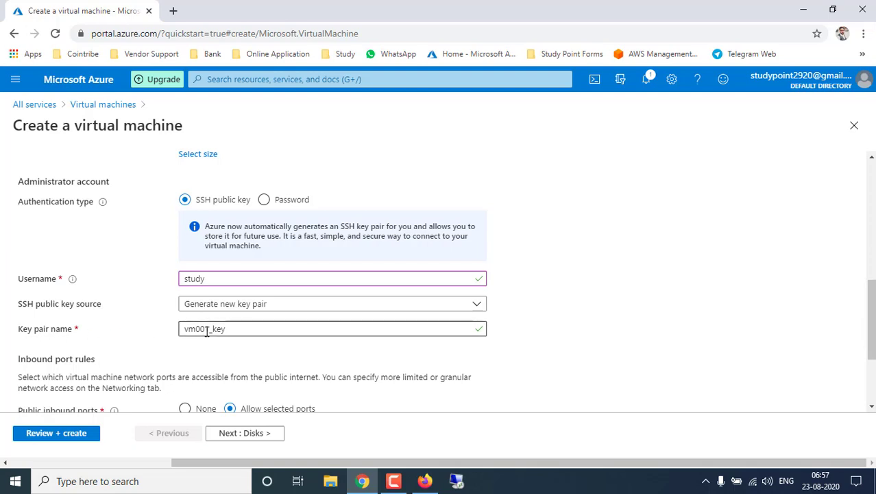
Keep the public inbound ports restricted to the selected port SSH (22).
{"action": "scroll", "coordinate": [590, 297], "scroll_direction": "down", "scroll_amount": 2}
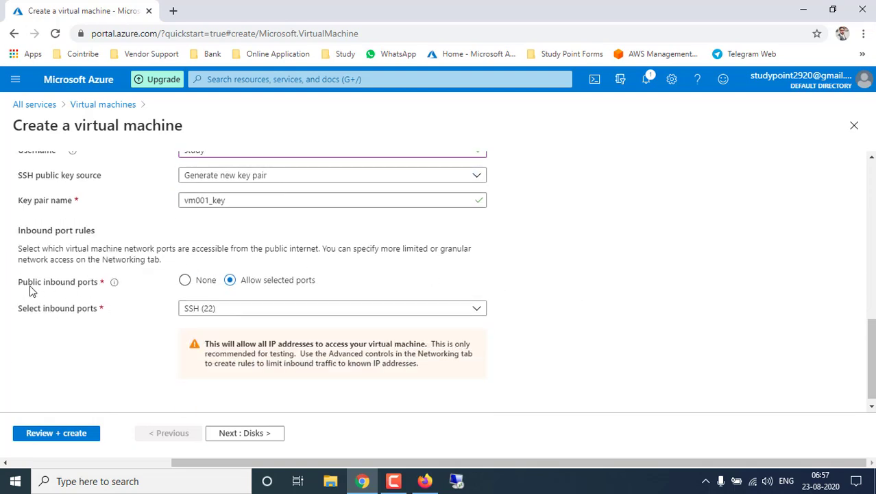
{"action": "left_click_drag", "start_coordinate": [22, 288], "coordinate": [104, 289]}
{"action": "mouse_move", "coordinate": [107, 290]}
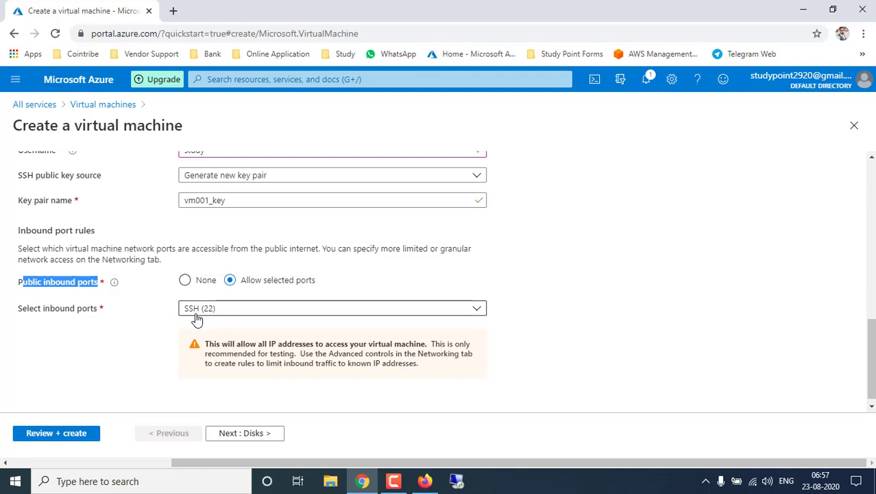
{"action": "left_click", "coordinate": [221, 312]}
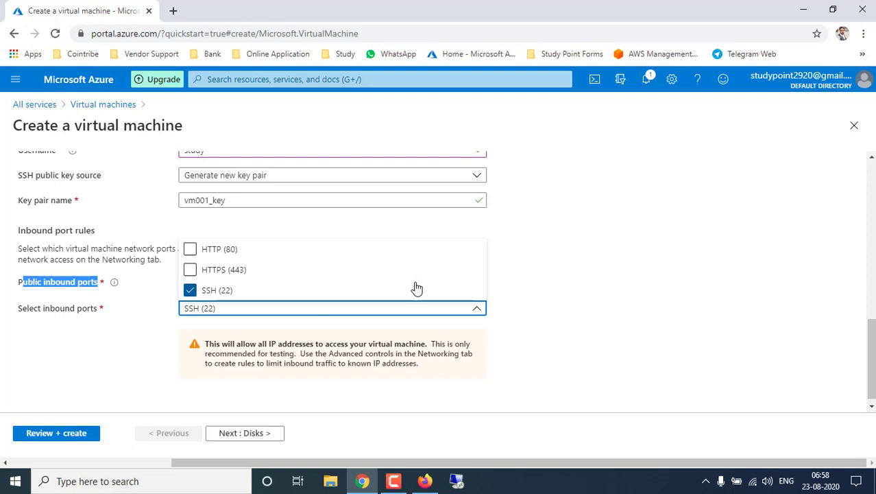
{"action": "left_click", "coordinate": [618, 303]}
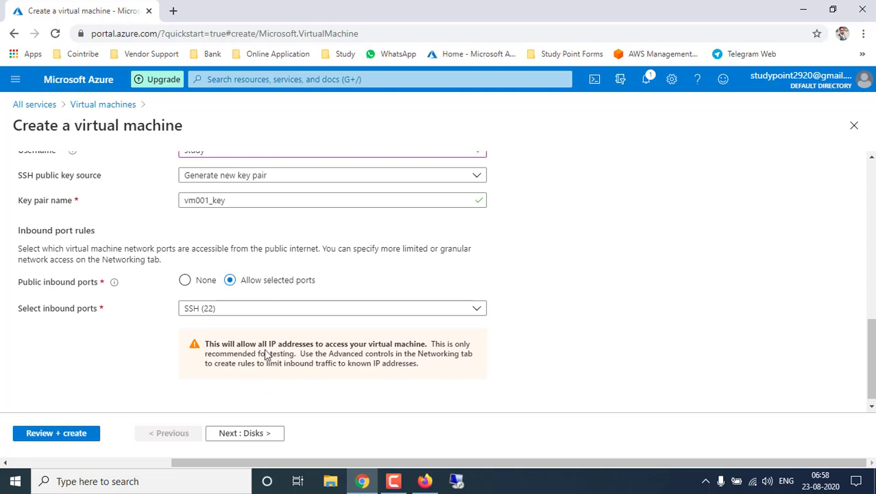
{"action": "scroll", "coordinate": [281, 355], "scroll_direction": "down", "scroll_amount": 1}
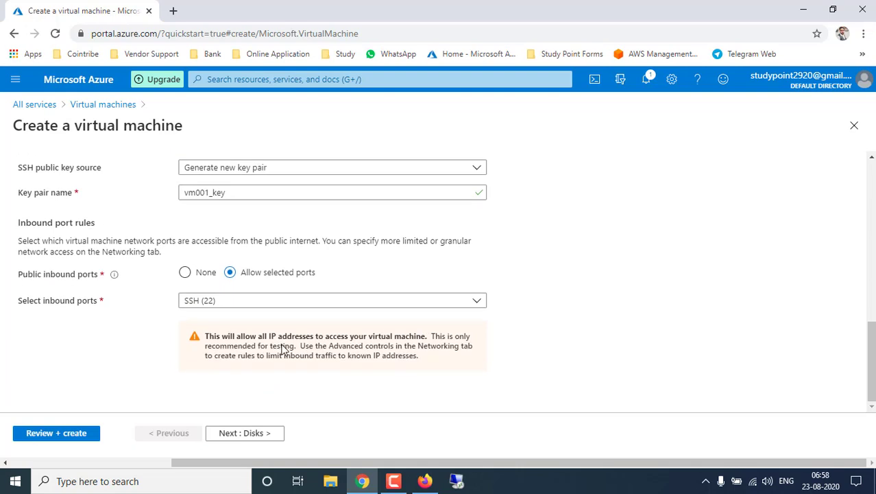
In the disk settings, set the OS disk type to Standard SSD and keep the default encryption at-rest with a platform-managed key.
{"action": "left_click", "coordinate": [245, 434]}
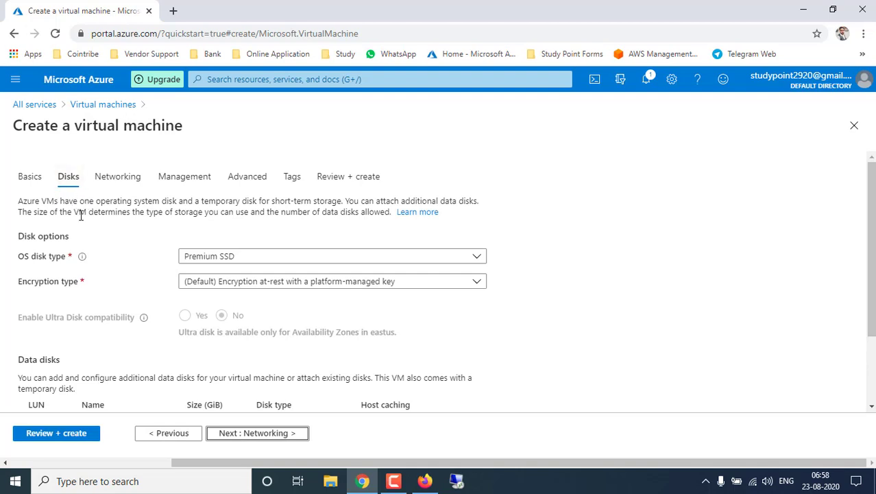
{"action": "left_click_drag", "start_coordinate": [21, 236], "coordinate": [72, 238]}
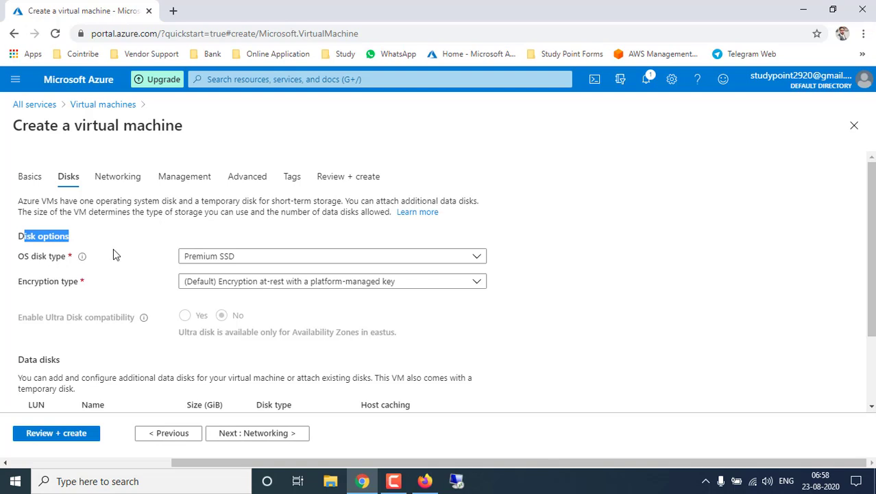
{"action": "left_click", "coordinate": [192, 256]}
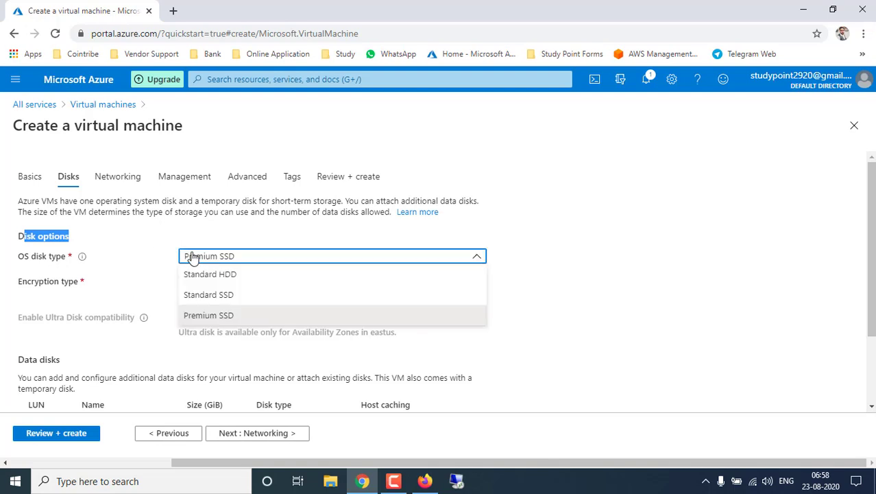
{"action": "left_click", "coordinate": [221, 303]}
{"action": "scroll", "coordinate": [573, 248], "scroll_direction": "down", "scroll_amount": 1}
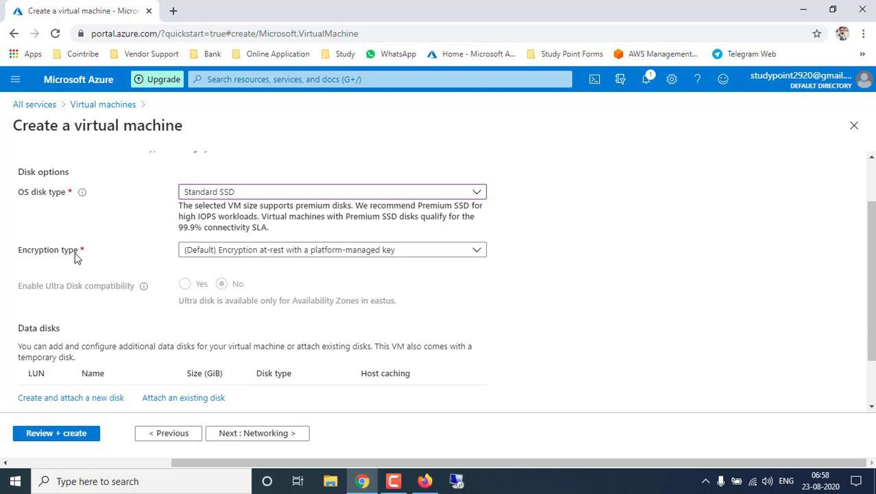
{"action": "left_click", "coordinate": [182, 251]}
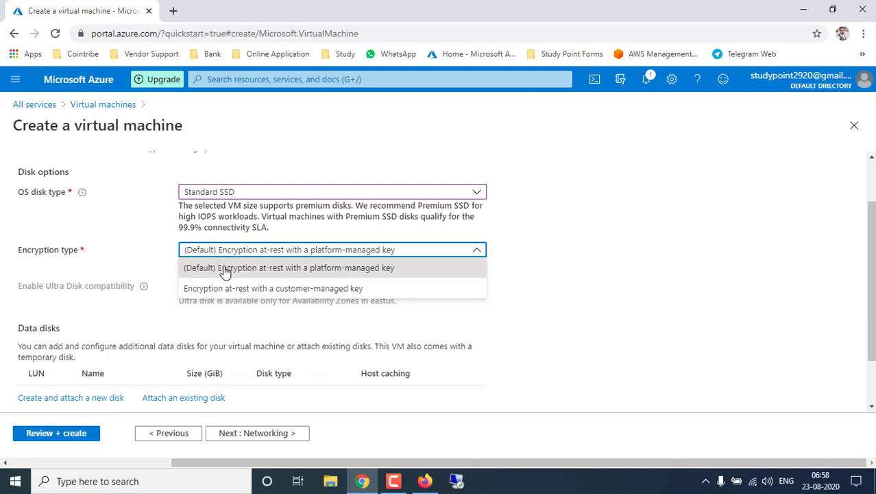
{"action": "left_click", "coordinate": [314, 272]}
{"action": "scroll", "coordinate": [585, 264], "scroll_direction": "down", "scroll_amount": 1}
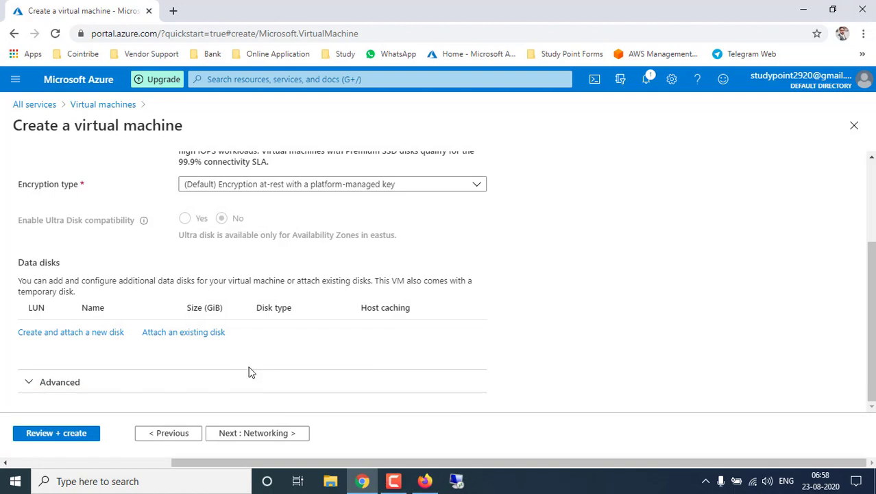
In the networking settings, keep the new virtual network RG1-vnet and the new public IP vm001-ip.
{"action": "left_click", "coordinate": [247, 435]}
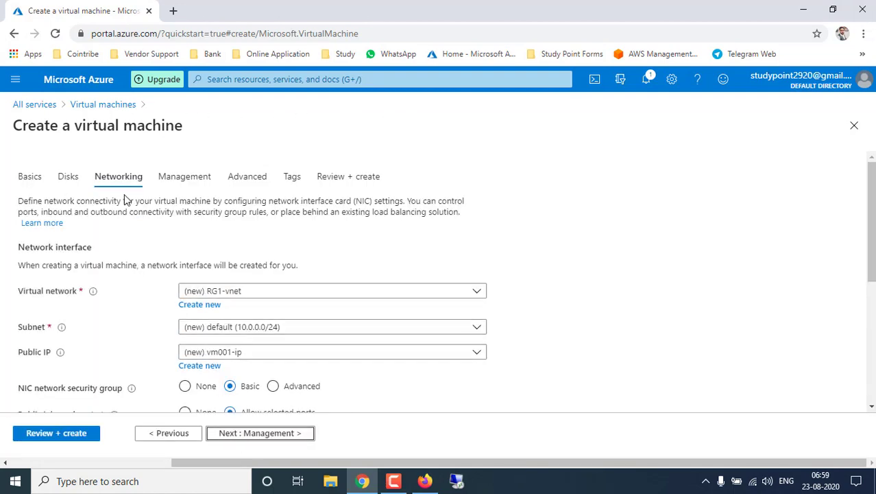
{"action": "scroll", "coordinate": [134, 264], "scroll_direction": "down", "scroll_amount": 1}
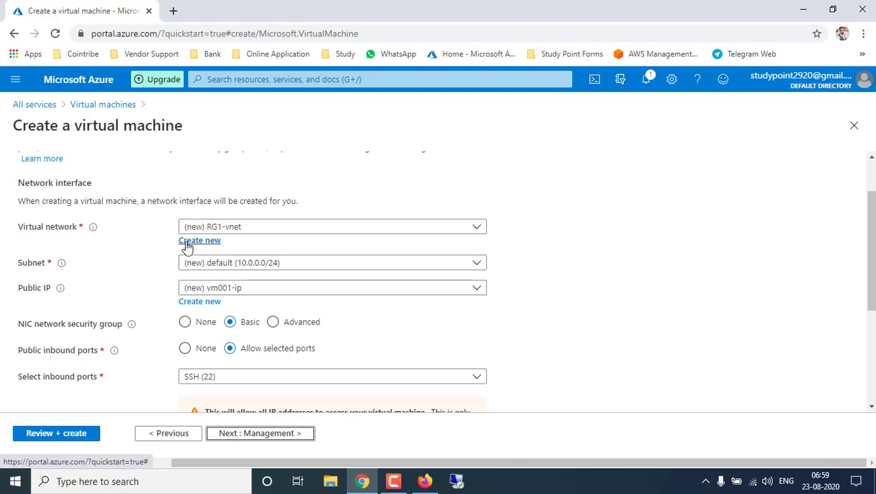
{"action": "left_click", "coordinate": [295, 231]}
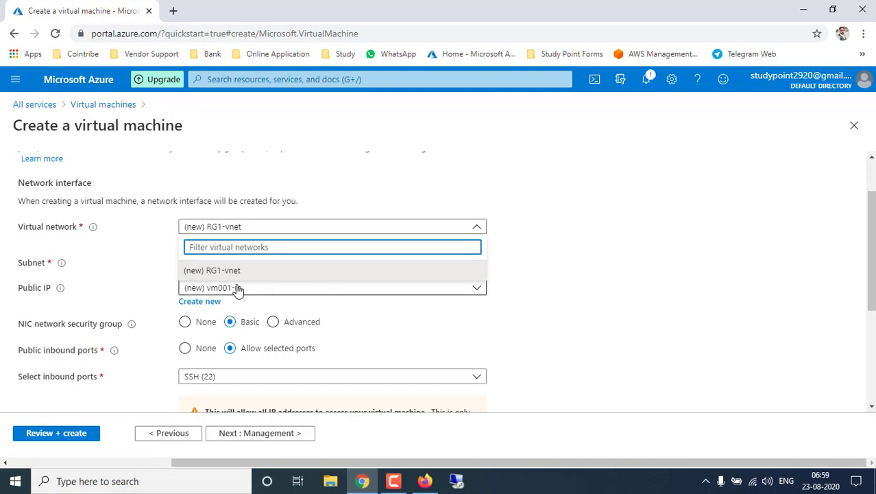
{"action": "left_click", "coordinate": [538, 266]}
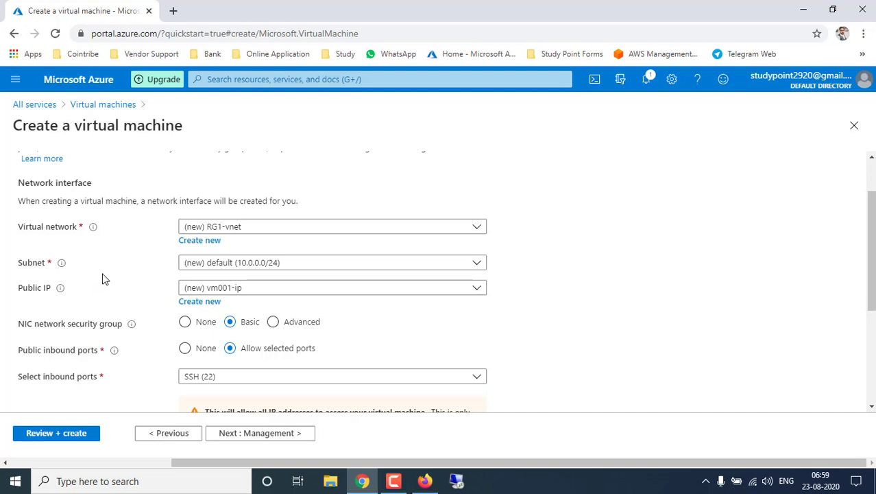
{"action": "left_click", "coordinate": [260, 289]}
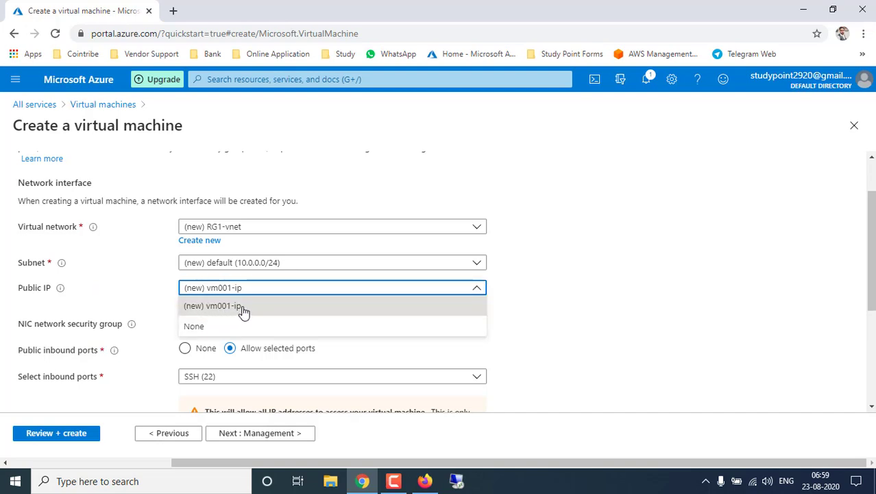
{"action": "left_click", "coordinate": [408, 306]}
Try None as the virtual machine's public IP, and switch it back to the new vm001-ip.
{"action": "left_click", "coordinate": [401, 291]}
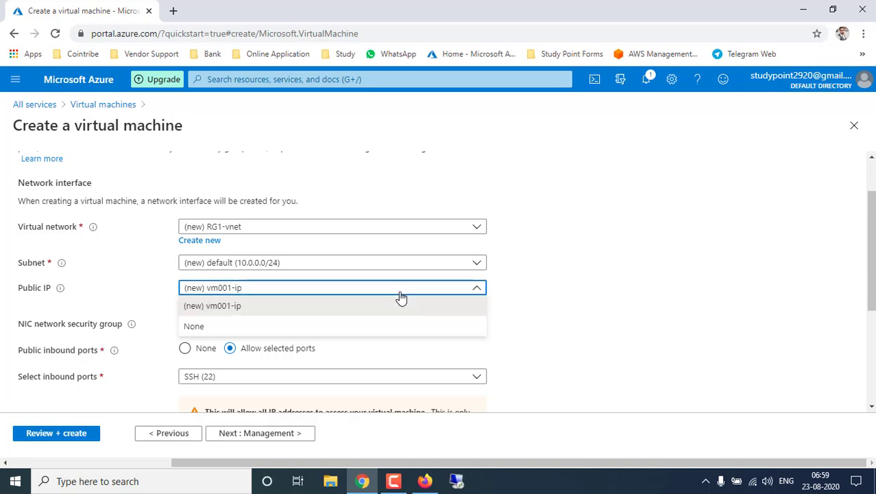
{"action": "left_click", "coordinate": [194, 327]}
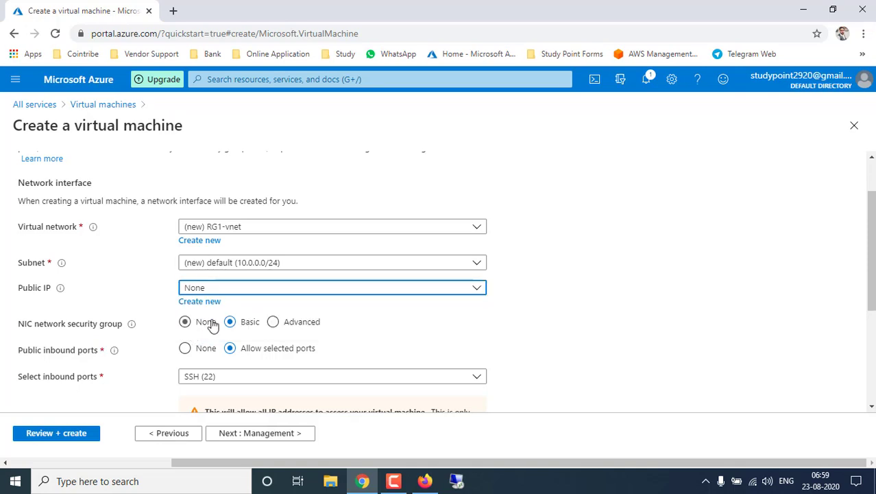
{"action": "left_click", "coordinate": [292, 293]}
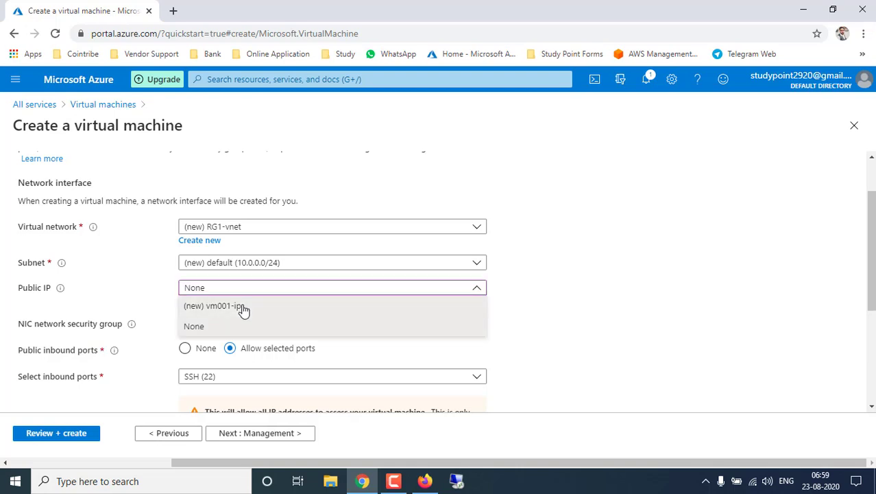
{"action": "left_click", "coordinate": [243, 307]}
{"action": "scroll", "coordinate": [566, 309], "scroll_direction": "down", "scroll_amount": 2}
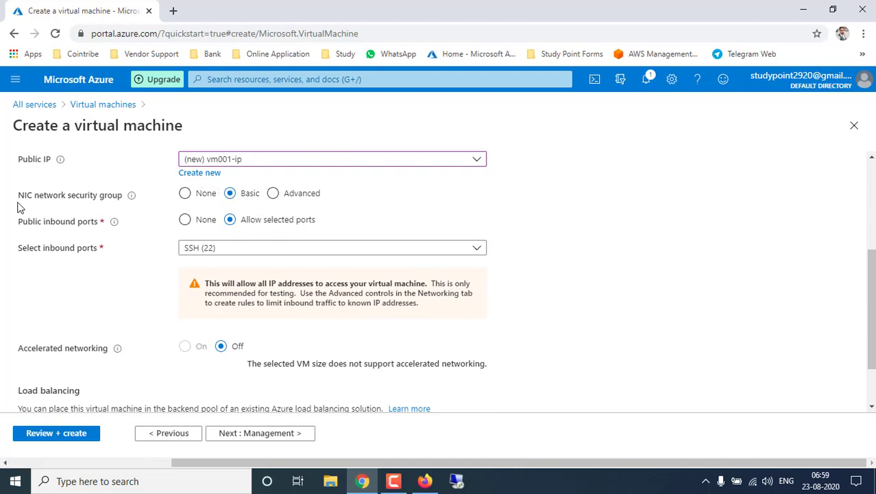
Review the networking settings for the NIC network security group, public inbound ports, accelerated networking and load balancing.
{"action": "left_click_drag", "start_coordinate": [110, 198], "coordinate": [126, 204]}
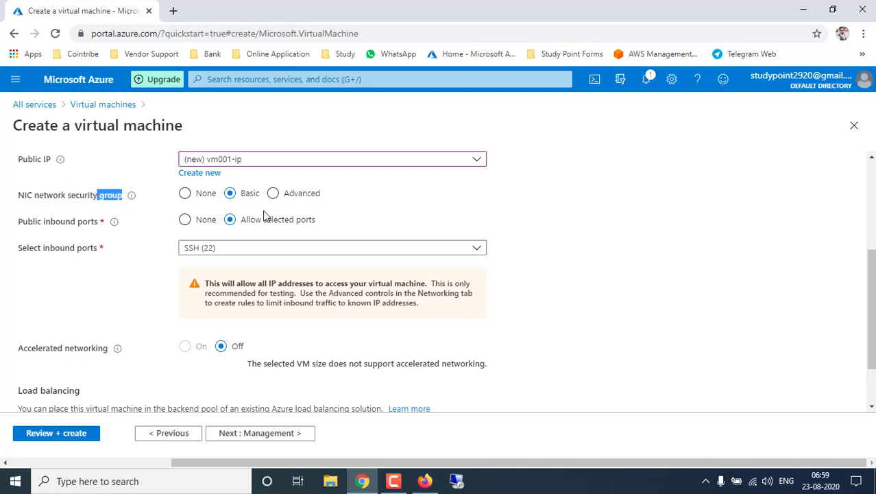
{"action": "left_click_drag", "start_coordinate": [50, 222], "coordinate": [97, 222]}
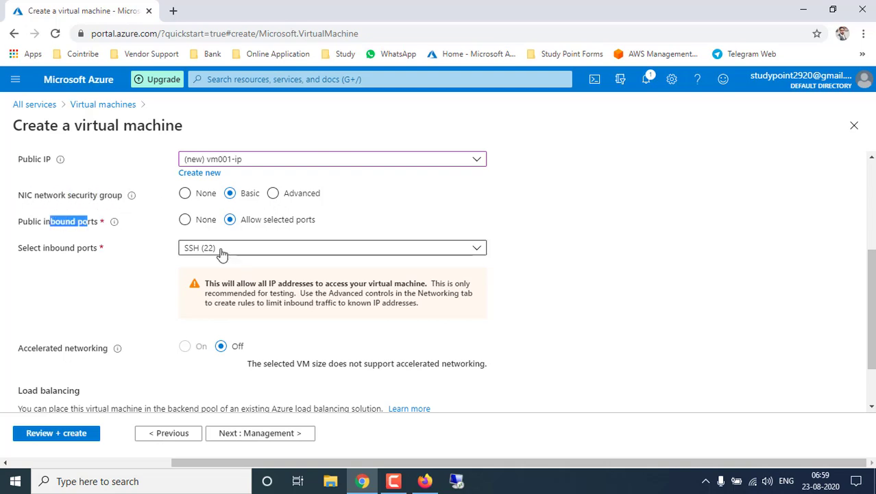
{"action": "scroll", "coordinate": [294, 282], "scroll_direction": "down", "scroll_amount": 1}
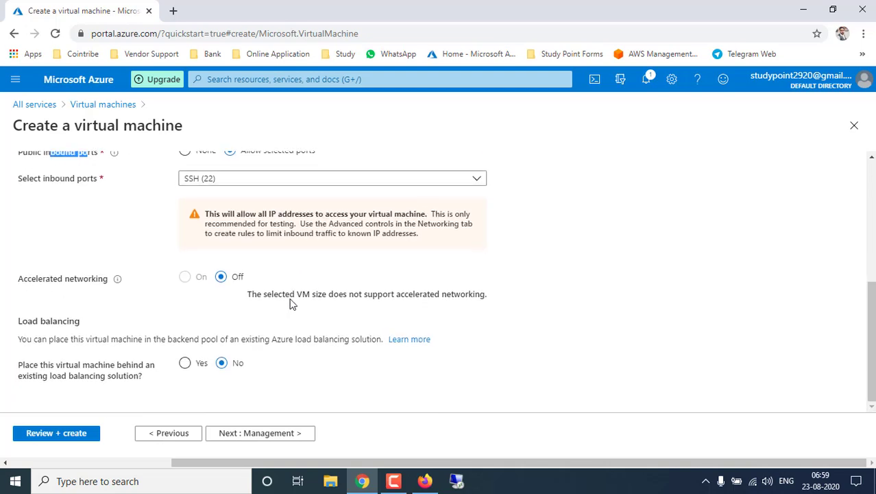
{"action": "left_click_drag", "start_coordinate": [18, 275], "coordinate": [140, 382]}
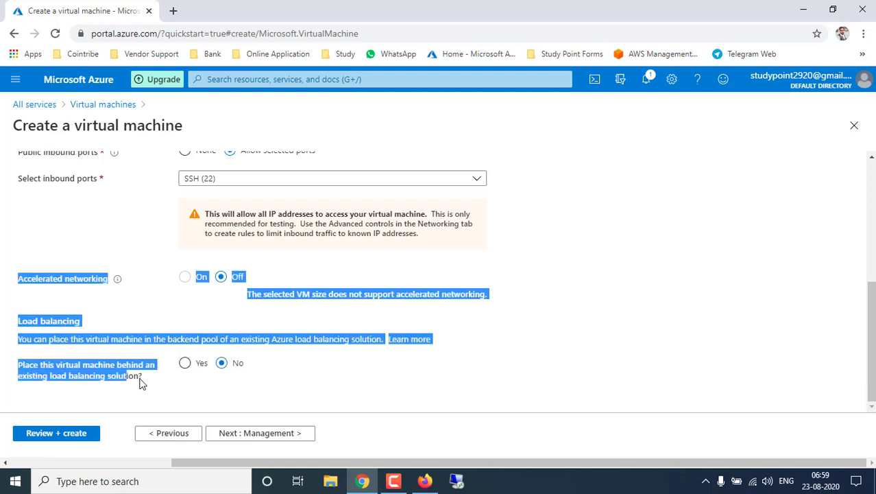
In the management settings, turn off boot diagnostics and leave OS guest diagnostics, managed identity, auto-shutdown and backup off.
{"action": "left_click", "coordinate": [270, 437]}
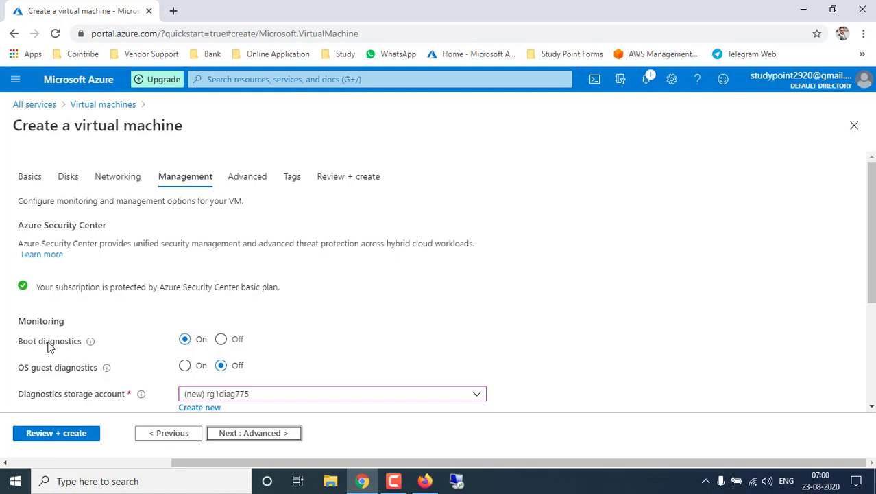
{"action": "left_click_drag", "start_coordinate": [48, 346], "coordinate": [73, 343]}
{"action": "left_click", "coordinate": [221, 339]}
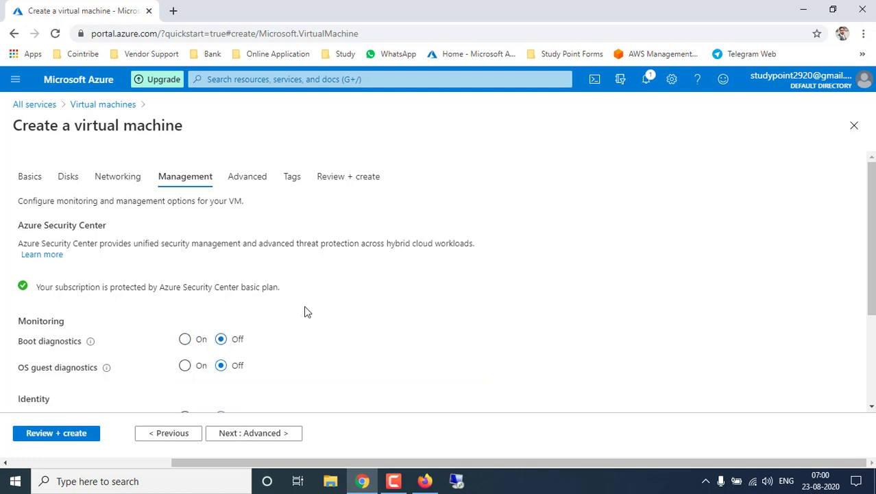
{"action": "scroll", "coordinate": [384, 284], "scroll_direction": "down", "scroll_amount": 3}
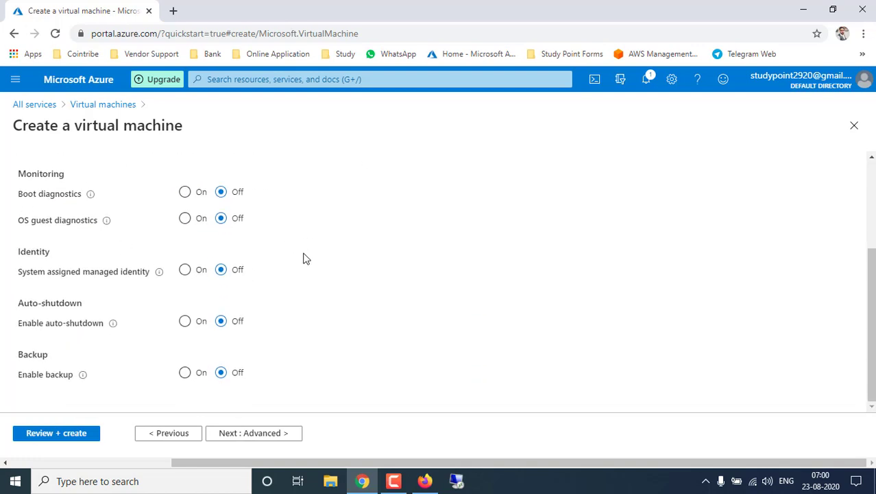
Look through the advanced settings for extensions and custom data, leaving them empty.
{"action": "left_click", "coordinate": [279, 436]}
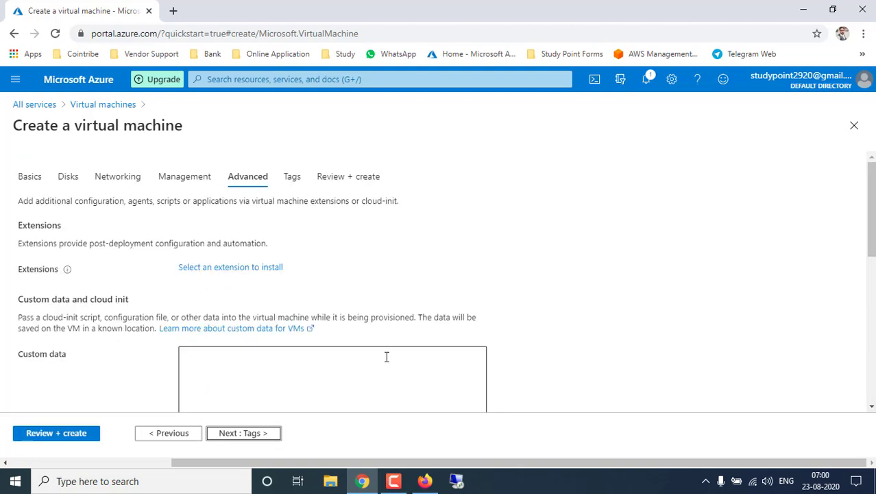
{"action": "scroll", "coordinate": [352, 286], "scroll_direction": "down", "scroll_amount": 2}
{"action": "scroll", "coordinate": [352, 283], "scroll_direction": "up", "scroll_amount": 2}
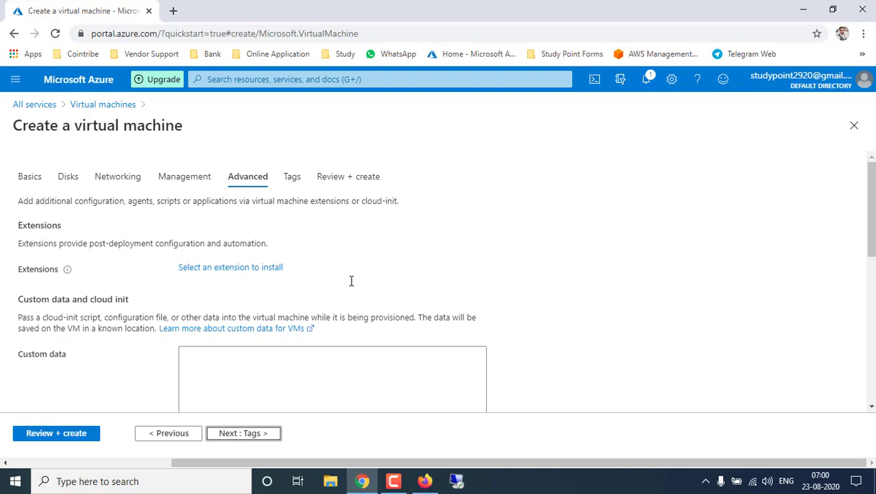
Add a tag named Webserver with the value technology to the virtual machine's resources.
{"action": "left_click", "coordinate": [249, 435]}
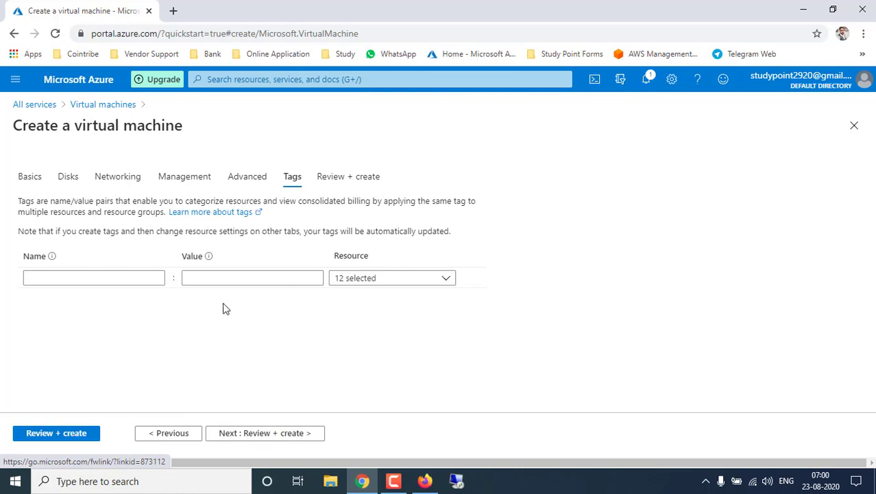
{"action": "left_click", "coordinate": [97, 278]}
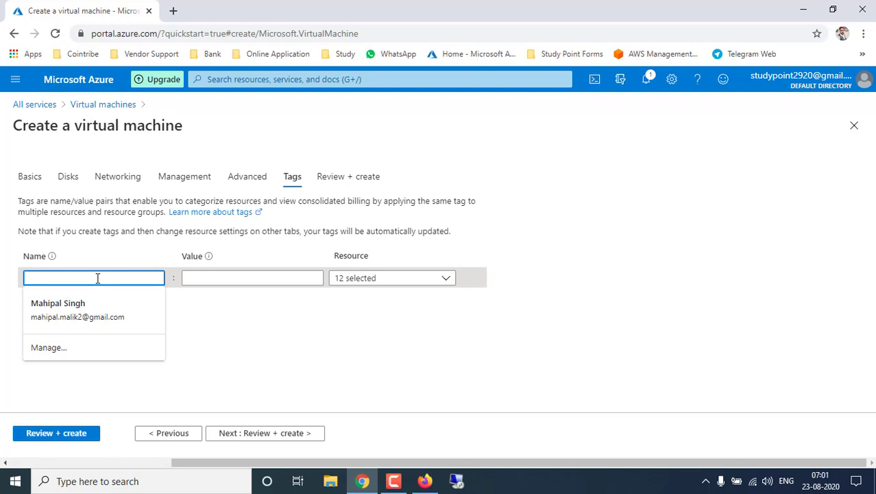
{"action": "type", "text": "C"}
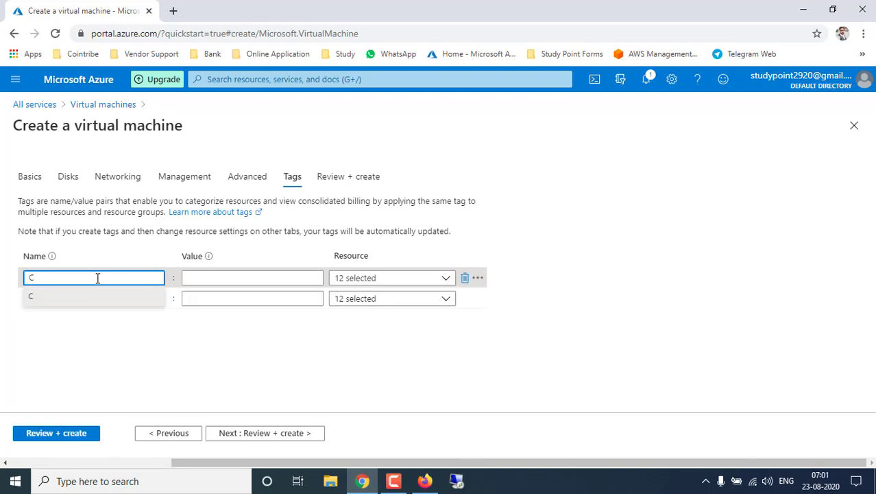
{"action": "key", "text": "BackSpace"}
{"action": "key", "text": "BackSpace"}
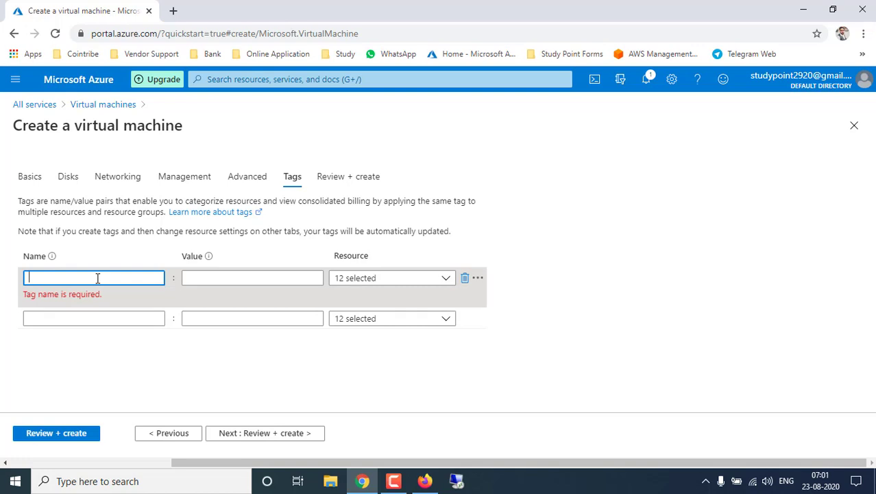
{"action": "type", "text": "Webserve"}
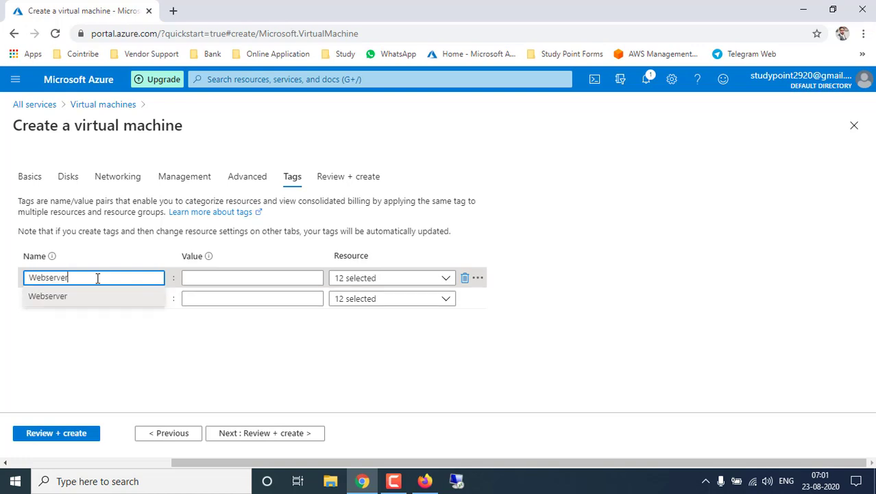
{"action": "type", "text": "r"}
{"action": "key", "text": "Tab"}
{"action": "type", "text": "tech"}
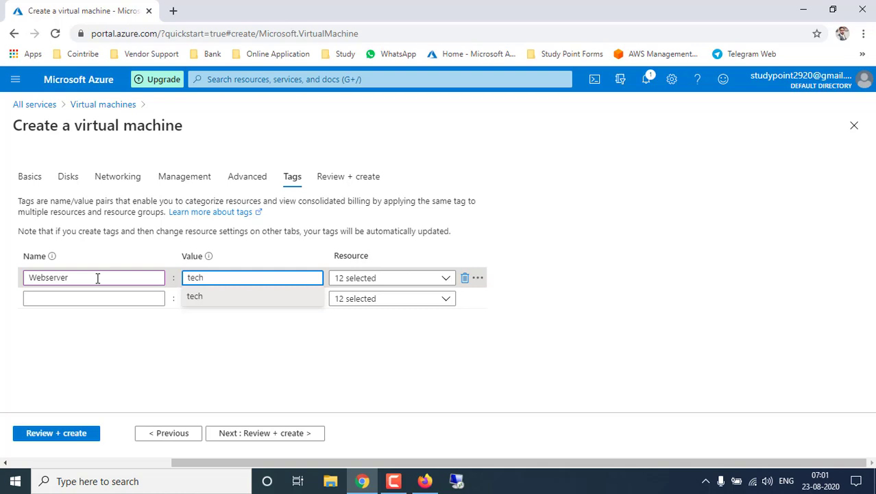
{"action": "type", "text": "nology"}
{"action": "left_click", "coordinate": [349, 363]}
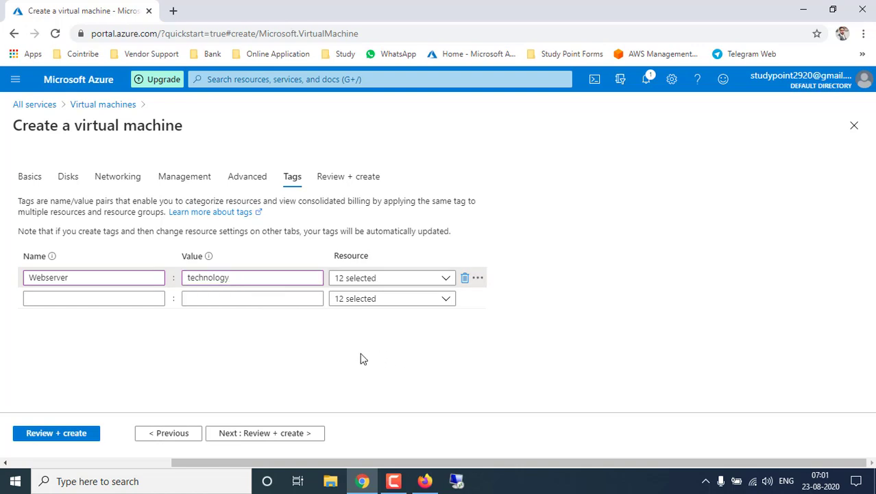
Proceed to the final review of the virtual machine and check its size and hourly price.
{"action": "left_click", "coordinate": [254, 433]}
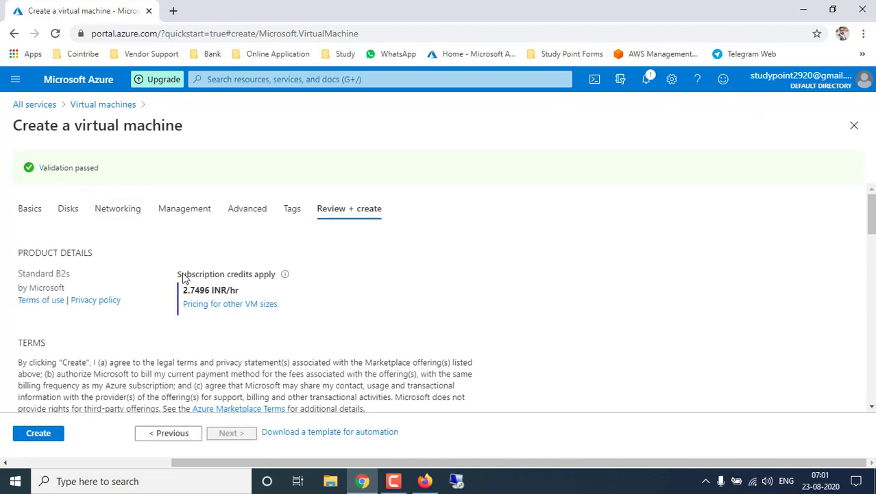
{"action": "left_click_drag", "start_coordinate": [178, 275], "coordinate": [280, 301]}
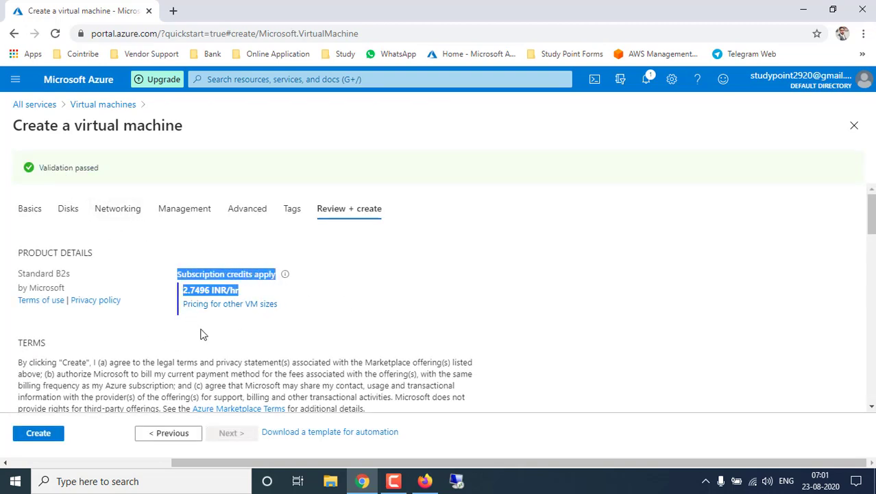
{"action": "left_click", "coordinate": [181, 289]}
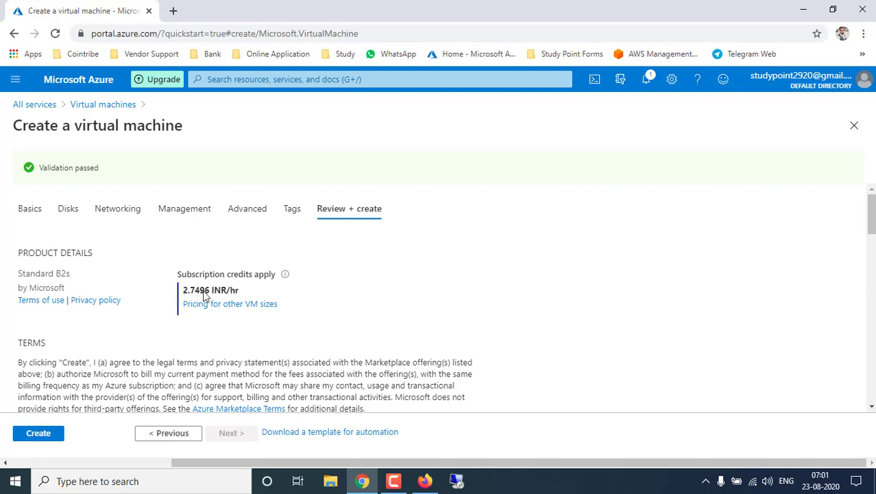
{"action": "left_click_drag", "start_coordinate": [220, 294], "coordinate": [251, 294]}
{"action": "left_click_drag", "start_coordinate": [19, 281], "coordinate": [68, 273]}
Create the virtual machine with a new SSH key pair, saving the private key file vm001_key.pem in the Pictures folder.
{"action": "left_click", "coordinate": [53, 435]}
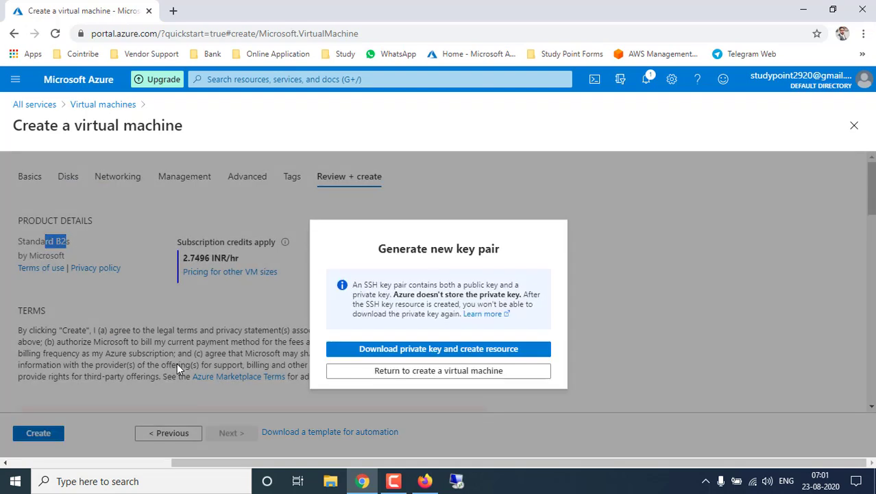
{"action": "left_click", "coordinate": [424, 350]}
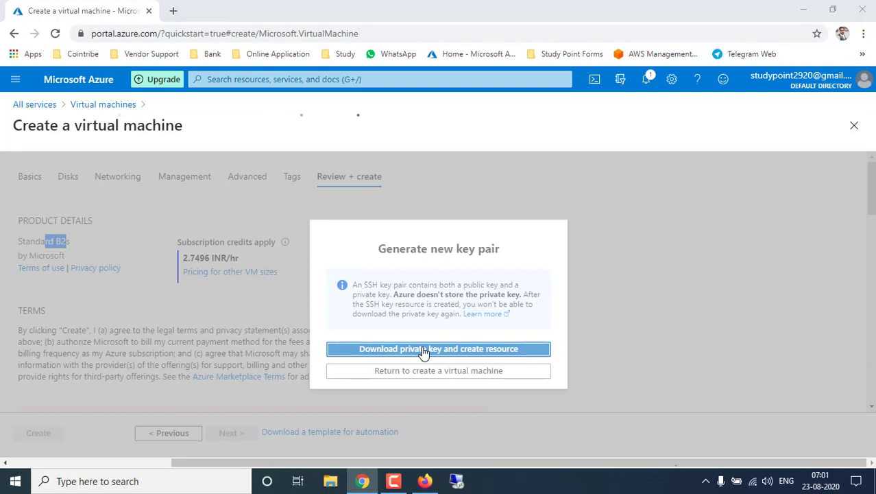
{"action": "scroll", "coordinate": [332, 205], "scroll_direction": "up", "scroll_amount": 2}
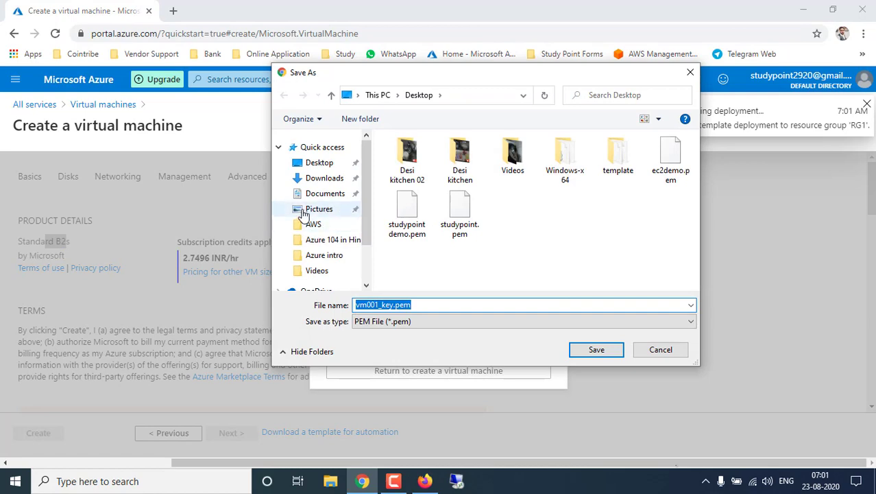
{"action": "left_click", "coordinate": [319, 211]}
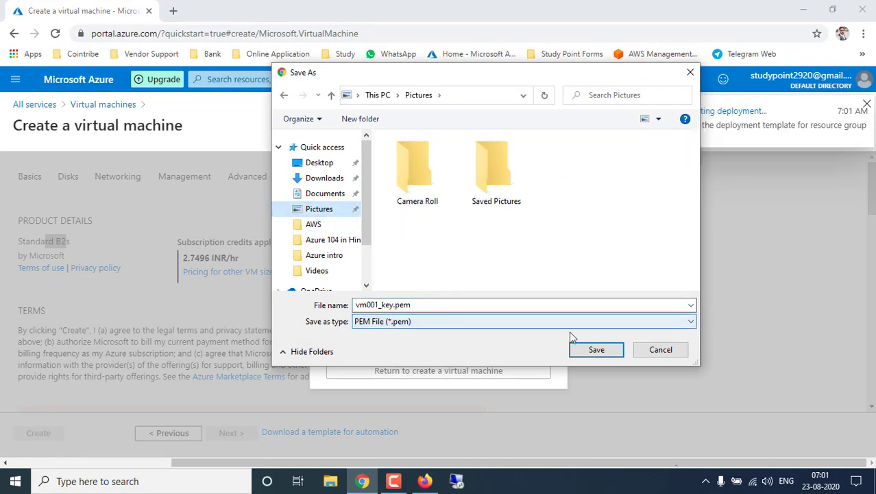
{"action": "left_click", "coordinate": [594, 351]}
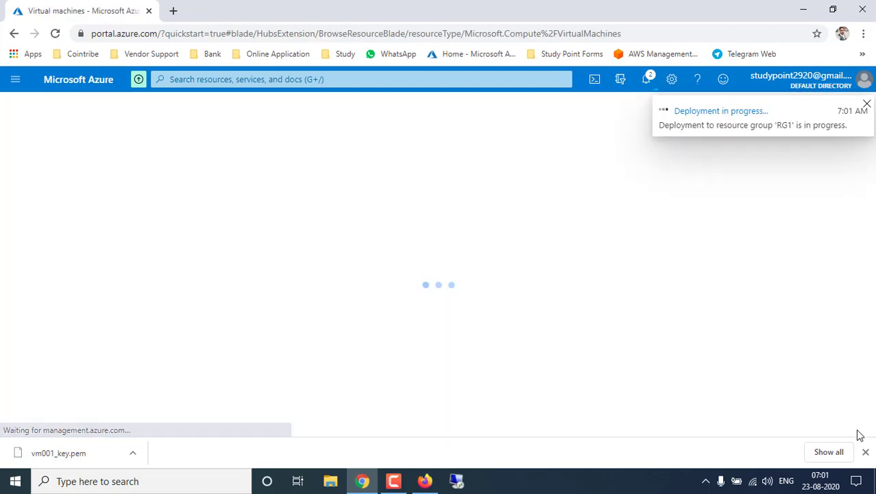
{"action": "left_click", "coordinate": [866, 453]}
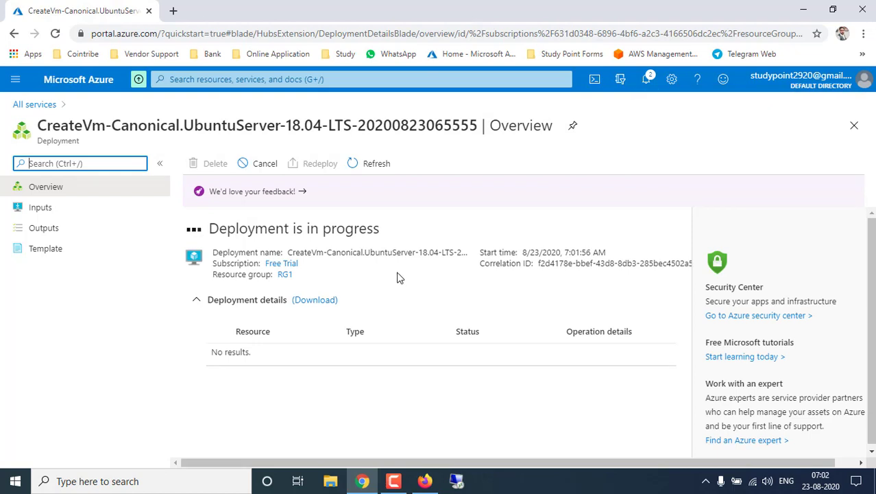
Check the deployment's progress in the notifications and examine its name, subscription and resource group in the overview.
{"action": "left_click", "coordinate": [647, 81]}
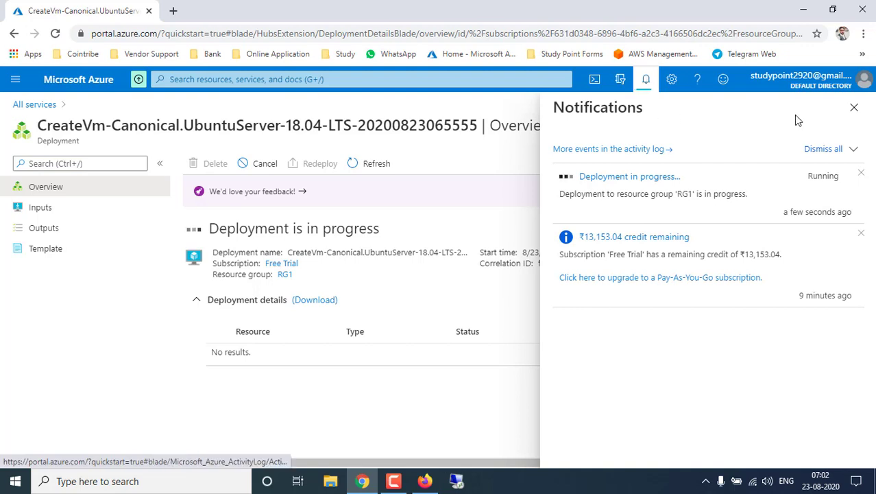
{"action": "left_click", "coordinate": [854, 107]}
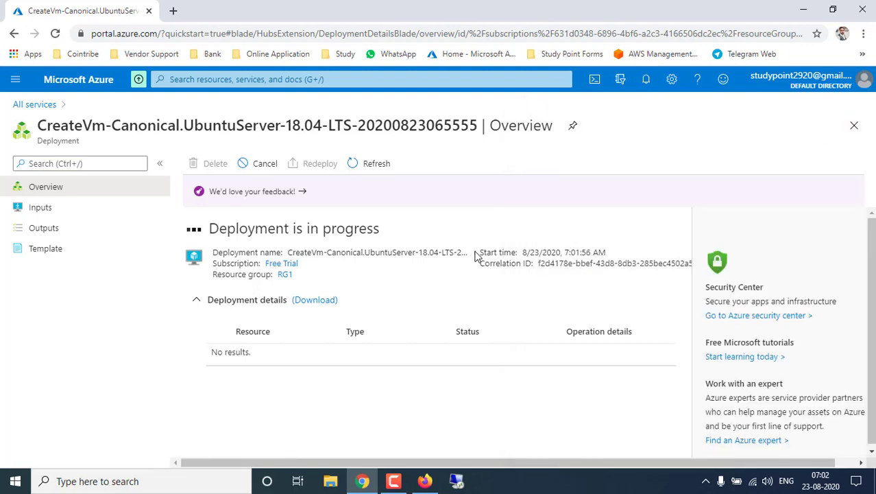
{"action": "left_click_drag", "start_coordinate": [211, 255], "coordinate": [366, 264]}
{"action": "left_click", "coordinate": [279, 257]}
{"action": "mouse_move", "coordinate": [212, 255]}
{"action": "left_mouse_down"}
{"action": "mouse_move", "coordinate": [216, 276]}
{"action": "mouse_move", "coordinate": [226, 260]}
{"action": "mouse_move", "coordinate": [214, 261]}
{"action": "left_mouse_up"}
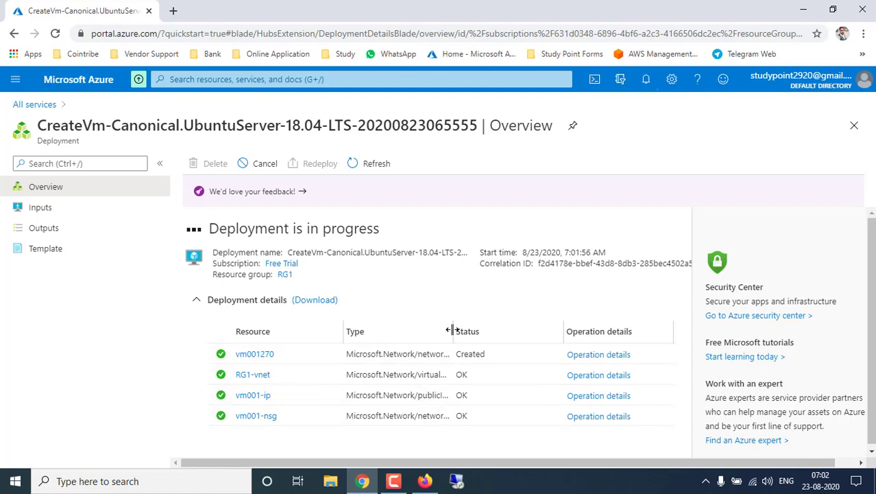
Widen the Type column of the deployment details and examine each resource's type and status.
{"action": "left_click_drag", "start_coordinate": [453, 330], "coordinate": [548, 333]}
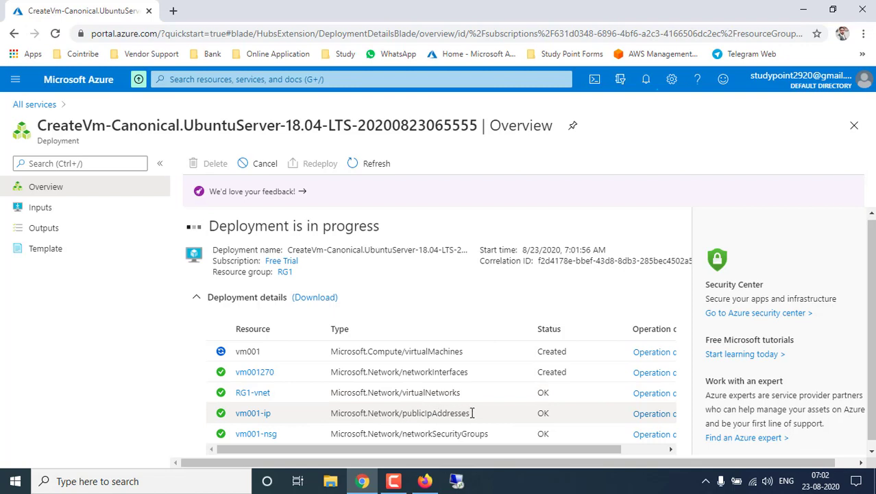
{"action": "left_click_drag", "start_coordinate": [414, 433], "coordinate": [489, 433]}
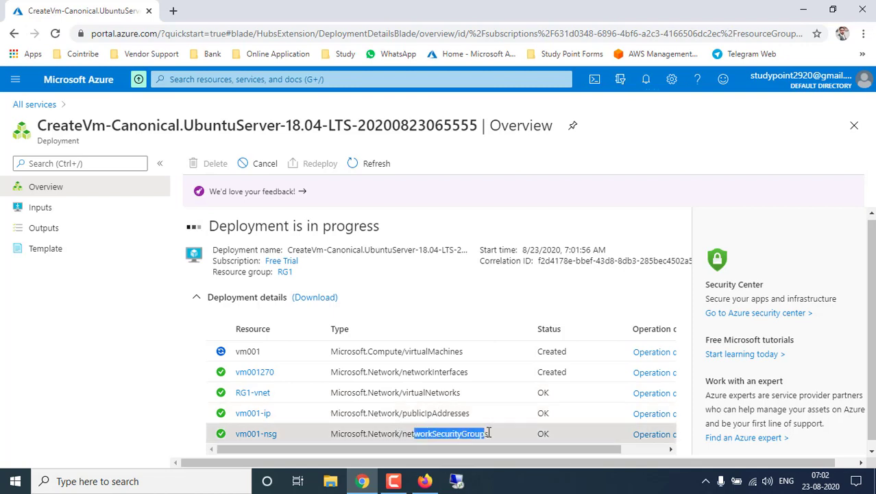
{"action": "left_click_drag", "start_coordinate": [566, 351], "coordinate": [546, 352]}
{"action": "left_click", "coordinate": [453, 352]}
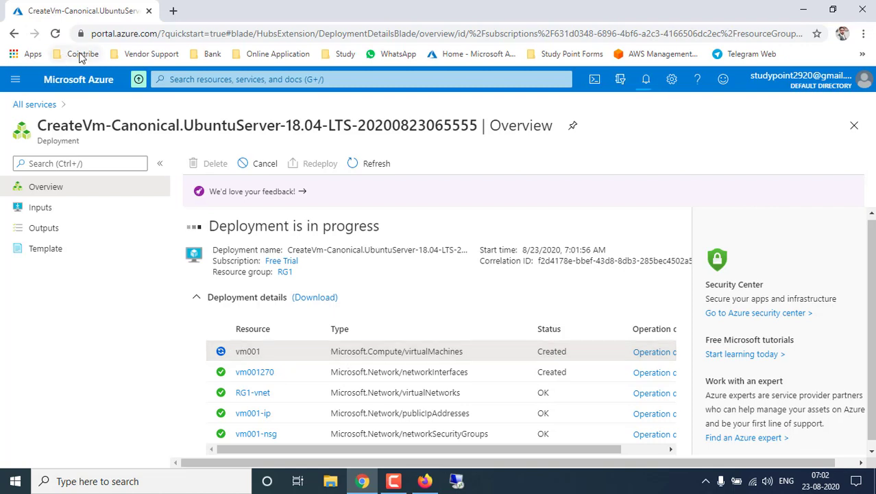
Open the portal's home page in a new browser tab and display the list of virtual machines there.
{"action": "left_click", "coordinate": [15, 80]}
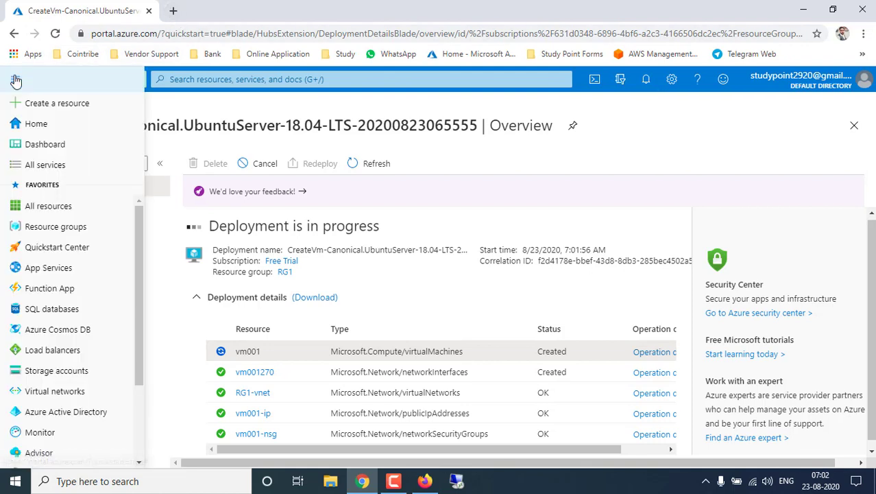
{"action": "right_click", "coordinate": [34, 124]}
{"action": "left_click", "coordinate": [84, 135]}
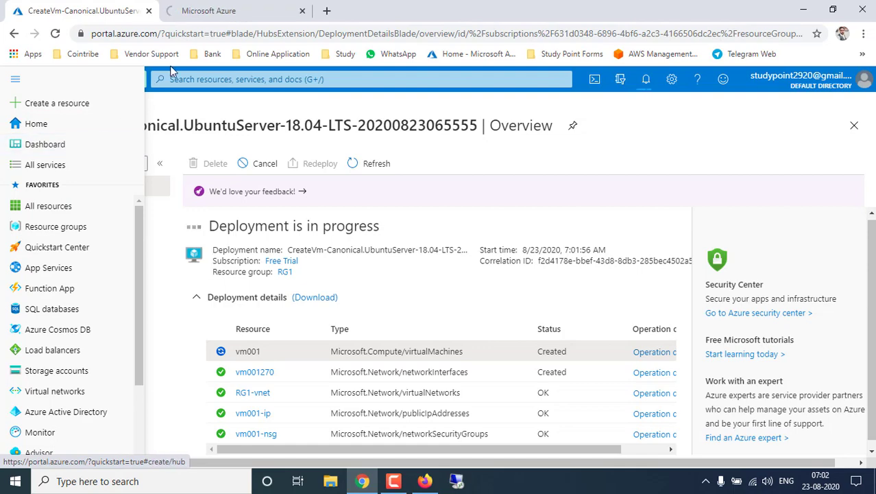
{"action": "left_click", "coordinate": [209, 10]}
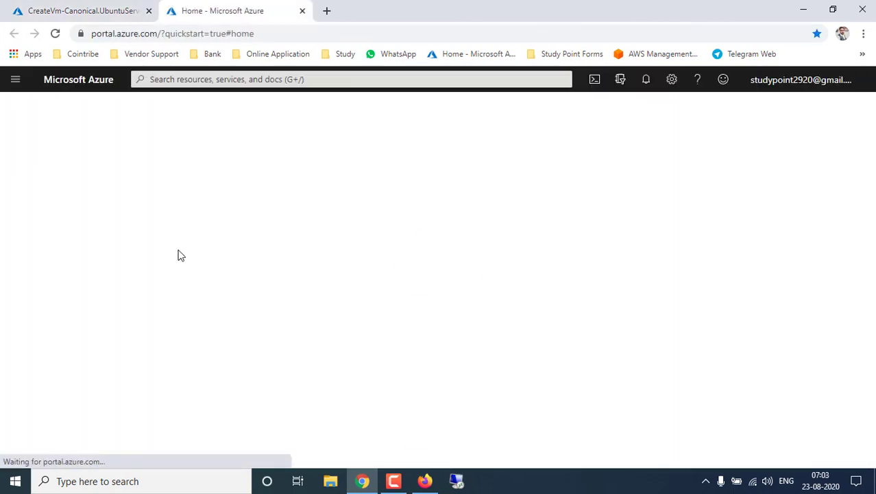
{"action": "left_click", "coordinate": [192, 149]}
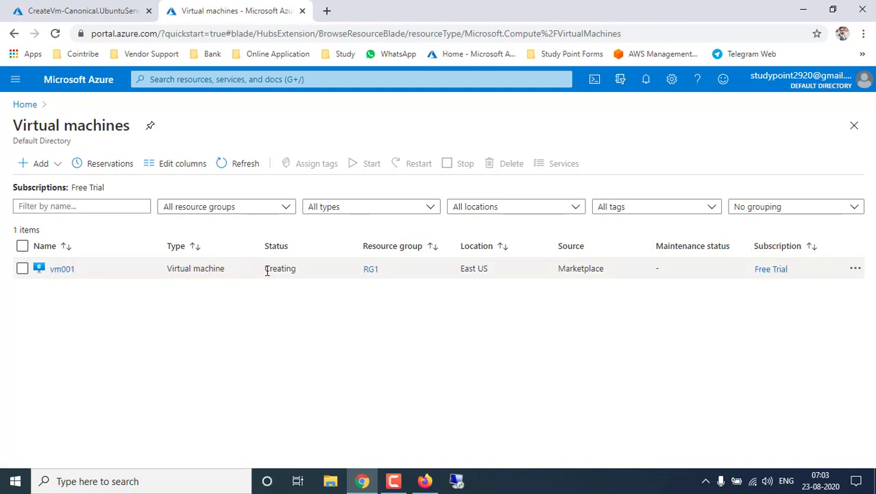
Examine vm001's status, resource group, location, source and subscription in the virtual machines list.
{"action": "left_click_drag", "start_coordinate": [265, 269], "coordinate": [288, 268]}
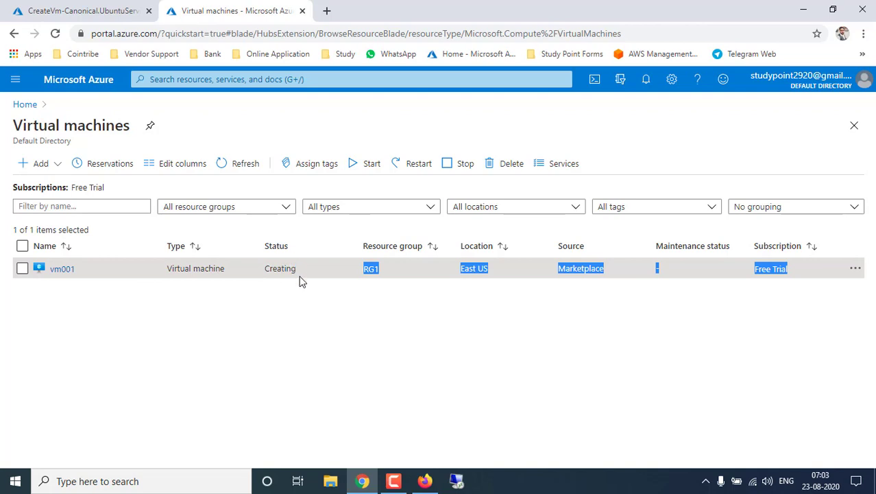
{"action": "left_click", "coordinate": [300, 281]}
{"action": "double_click", "coordinate": [378, 270]}
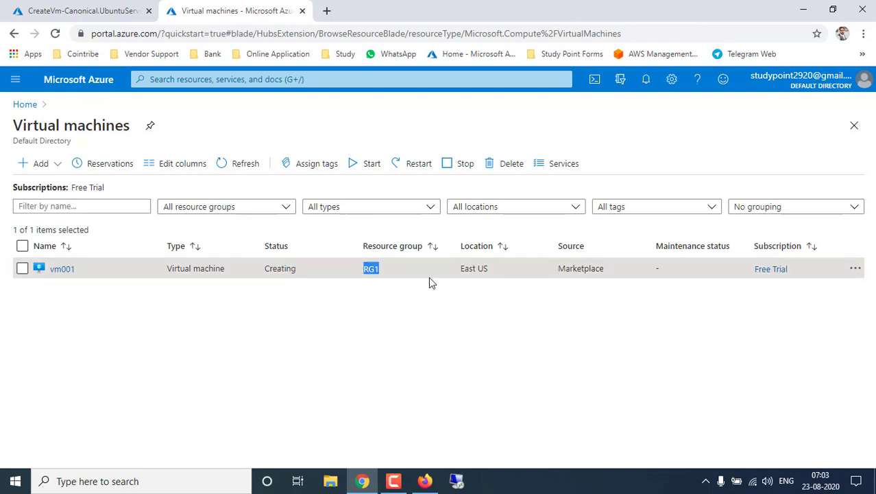
{"action": "left_click", "coordinate": [489, 280]}
{"action": "triple_click", "coordinate": [478, 268]}
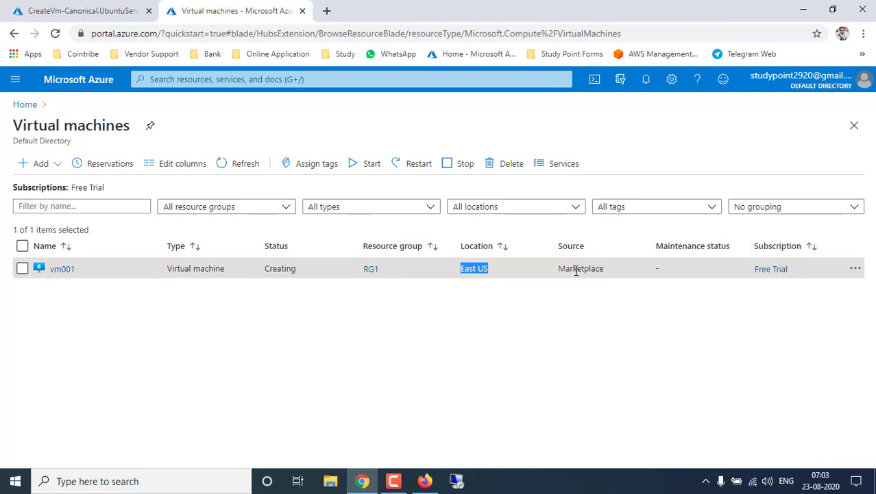
{"action": "left_click_drag", "start_coordinate": [560, 269], "coordinate": [614, 271]}
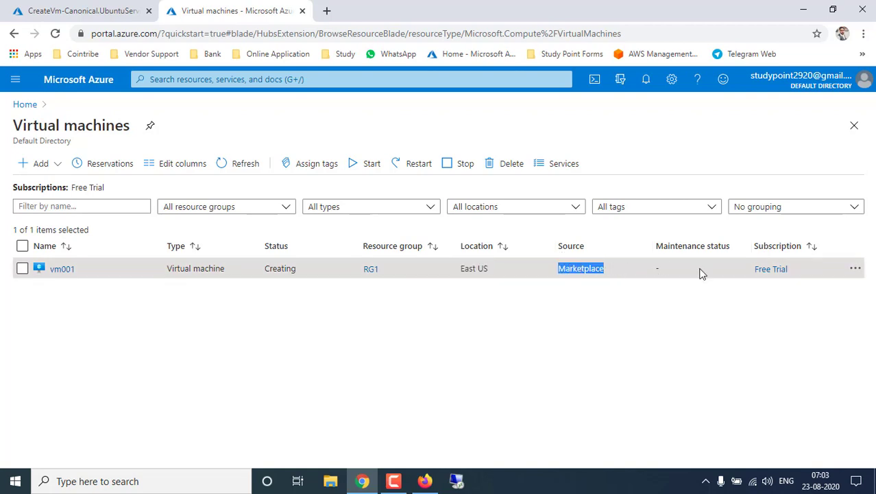
{"action": "triple_click", "coordinate": [775, 269]}
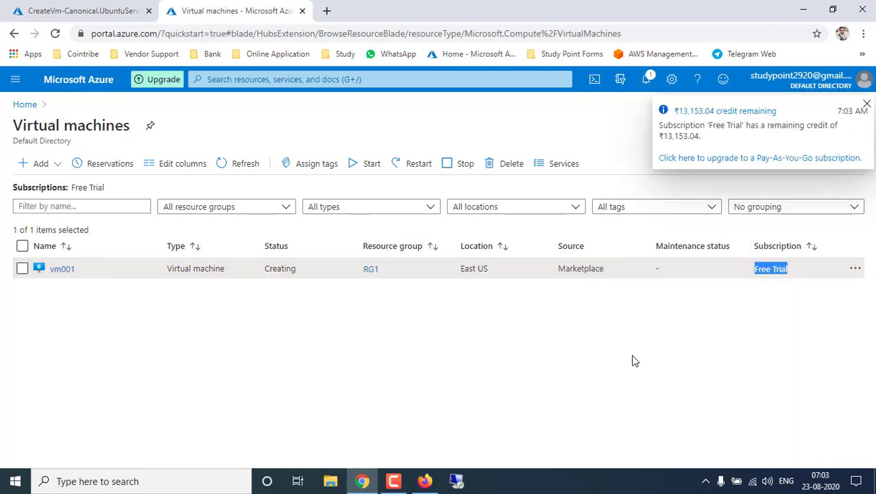
{"action": "left_click", "coordinate": [632, 358]}
Open vm001's overview and examine its size and location.
{"action": "left_click", "coordinate": [61, 269]}
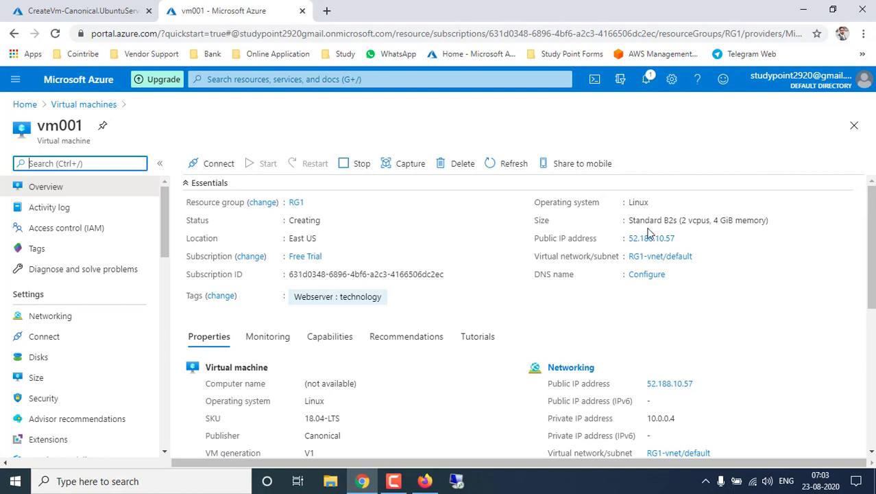
{"action": "left_click_drag", "start_coordinate": [631, 221], "coordinate": [678, 219]}
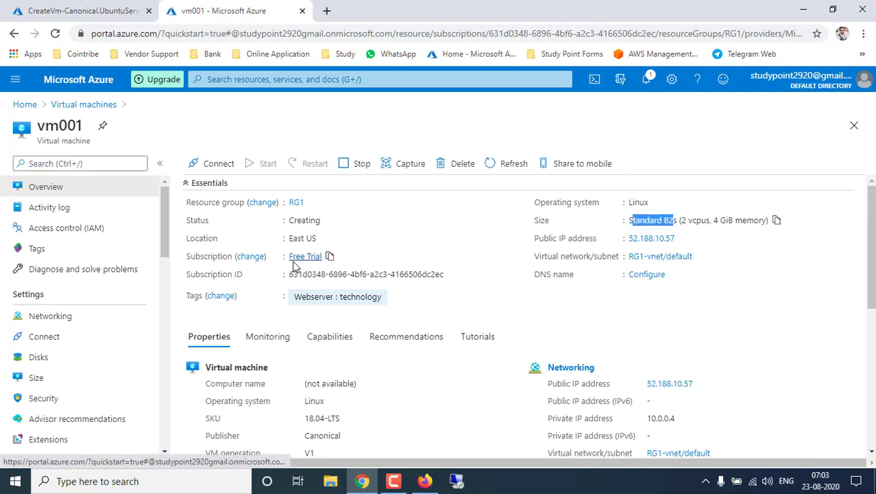
{"action": "left_click_drag", "start_coordinate": [297, 238], "coordinate": [314, 238]}
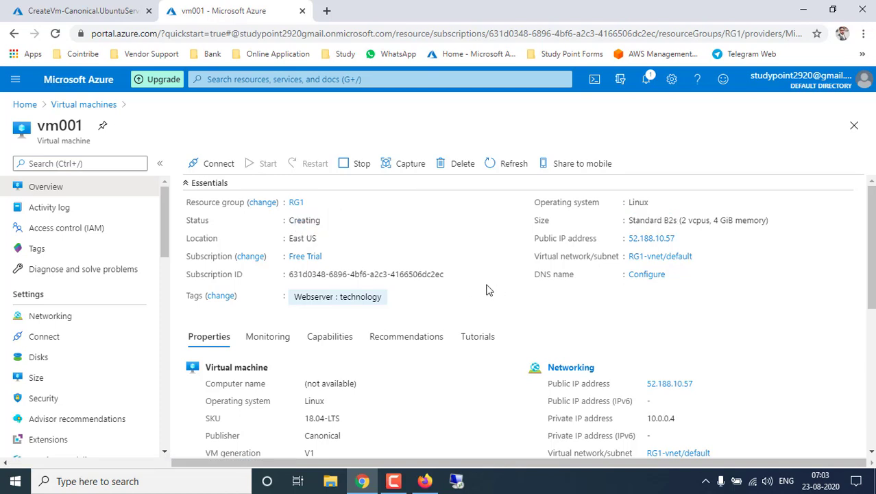
Examine vm001's networking, size and disk properties, including its RAM.
{"action": "scroll", "coordinate": [535, 285], "scroll_direction": "down", "scroll_amount": 2}
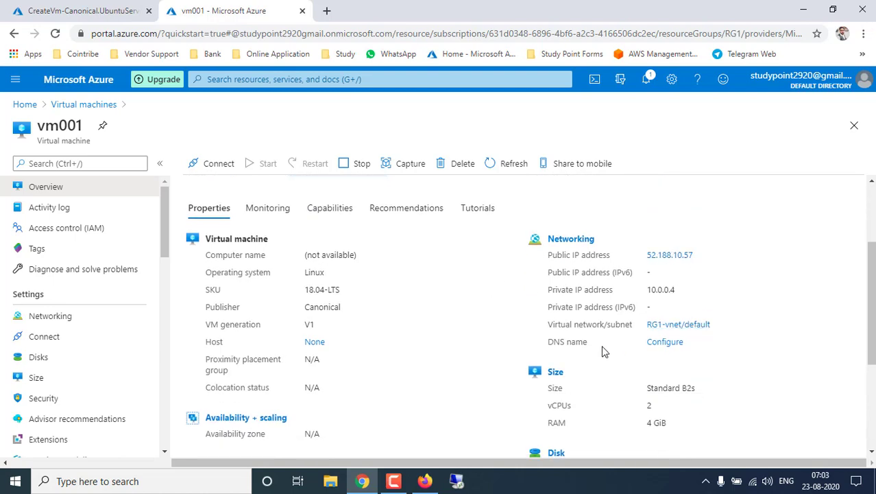
{"action": "scroll", "coordinate": [578, 346], "scroll_direction": "down", "scroll_amount": 1}
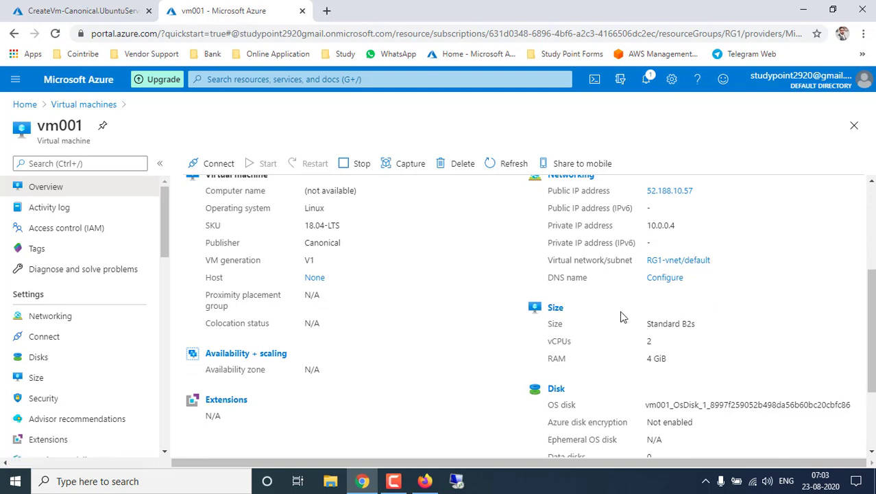
{"action": "scroll", "coordinate": [621, 315], "scroll_direction": "down", "scroll_amount": 2}
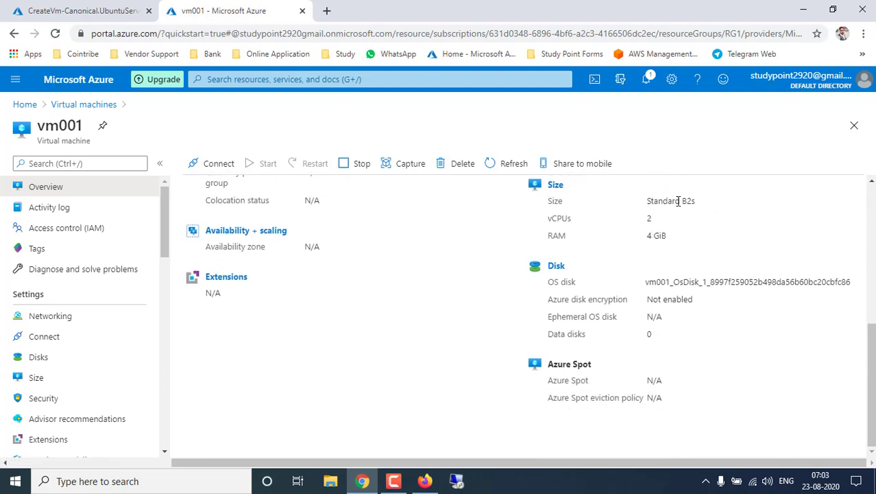
{"action": "triple_click", "coordinate": [678, 201]}
{"action": "left_click", "coordinate": [671, 221]}
{"action": "left_click_drag", "start_coordinate": [647, 235], "coordinate": [681, 241]}
{"action": "left_click", "coordinate": [637, 244]}
{"action": "scroll", "coordinate": [621, 303], "scroll_direction": "up", "scroll_amount": 5}
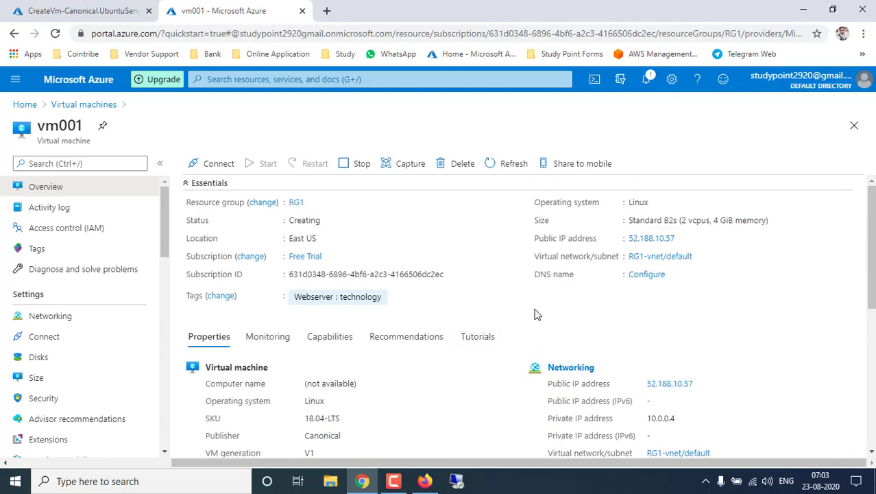
View the connection options offered for vm001 and check the machine's status.
{"action": "left_click", "coordinate": [215, 165]}
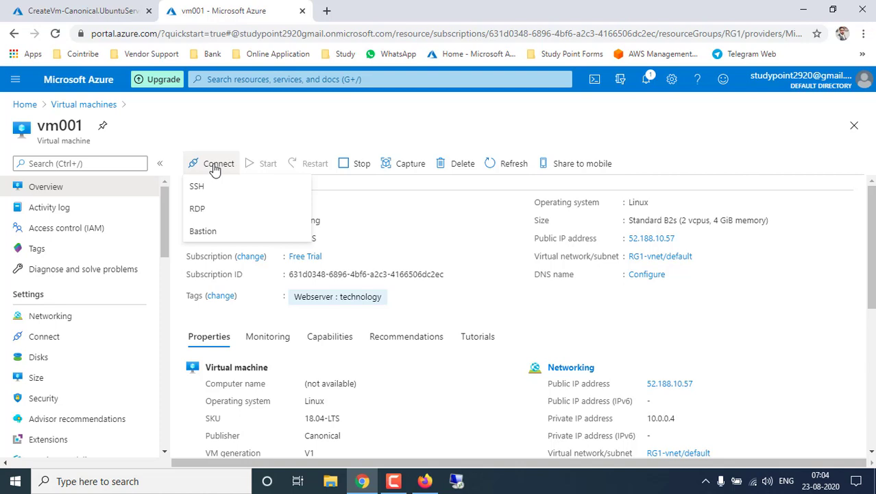
{"action": "left_click", "coordinate": [260, 118]}
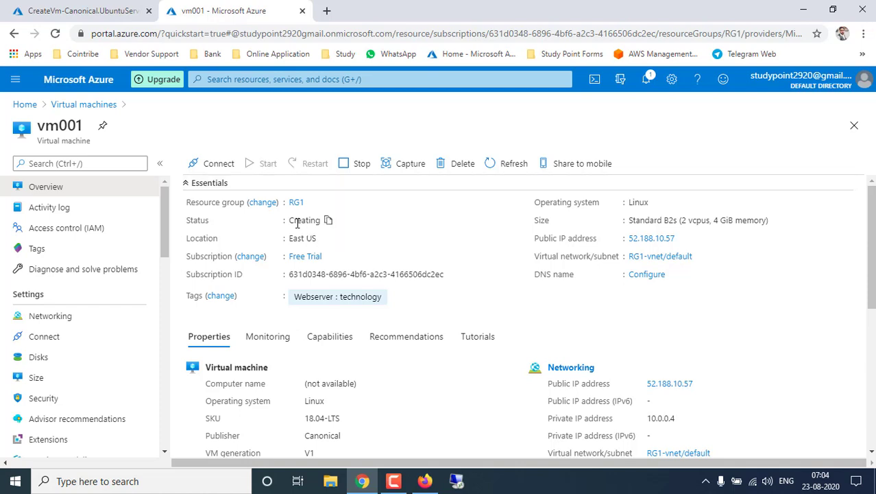
{"action": "left_click_drag", "start_coordinate": [290, 220], "coordinate": [319, 220]}
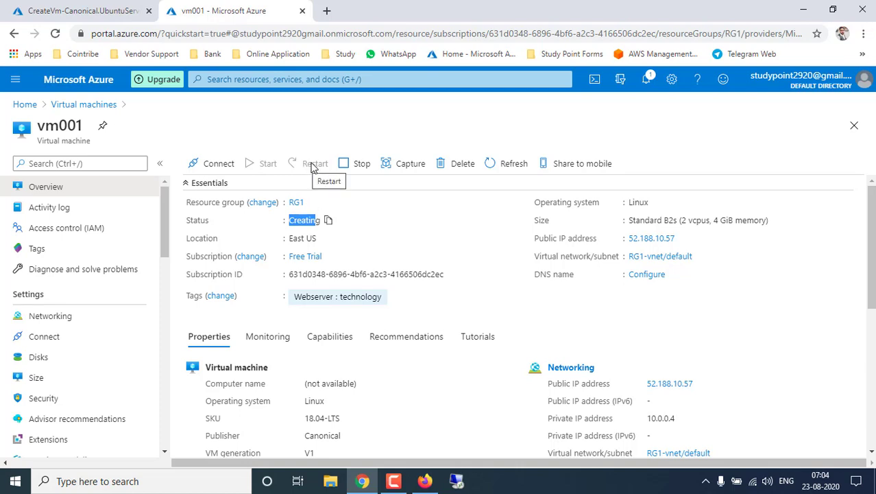
{"action": "left_click", "coordinate": [427, 220]}
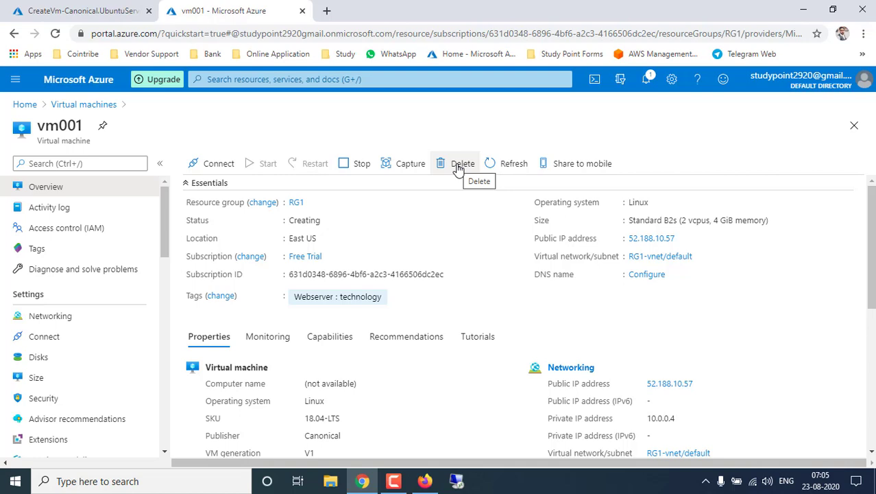
Refresh vm001's overview to check its status and copy its public IP address.
{"action": "left_click", "coordinate": [514, 165]}
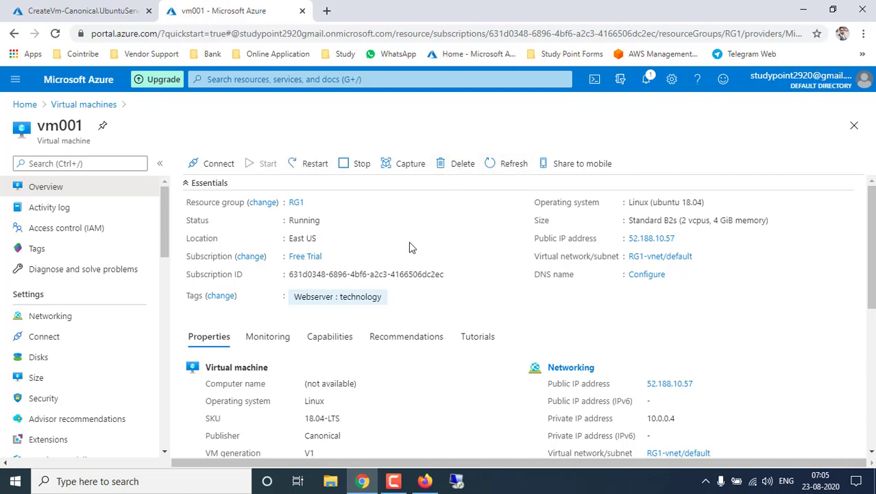
{"action": "left_click", "coordinate": [327, 220]}
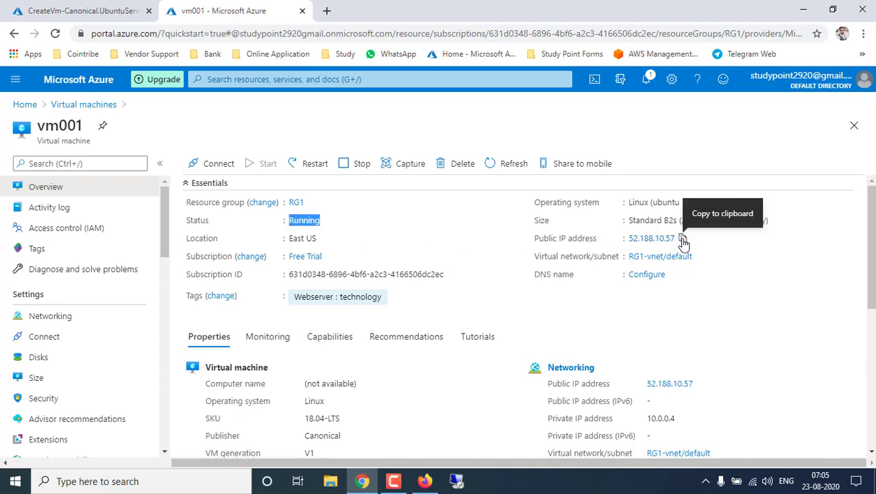
{"action": "left_click", "coordinate": [682, 239]}
Find PuTTYgen through the Windows search and launch it.
{"action": "left_click", "coordinate": [183, 483]}
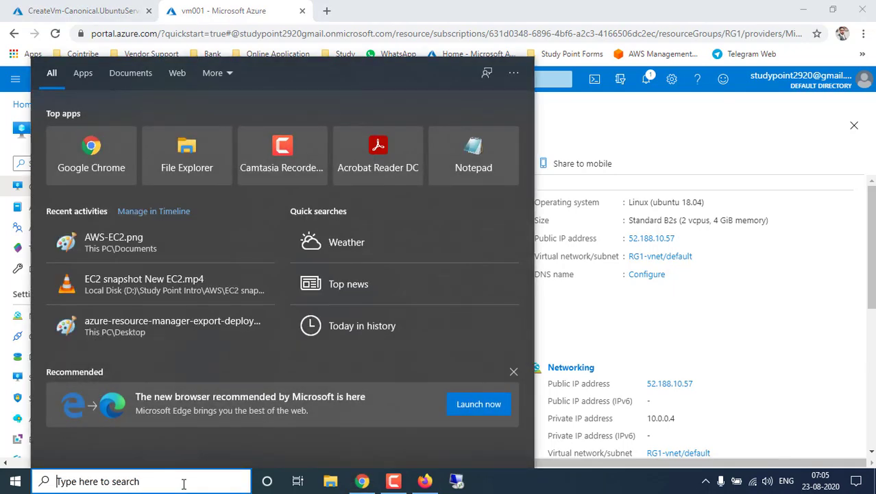
{"action": "type", "text": "pu"}
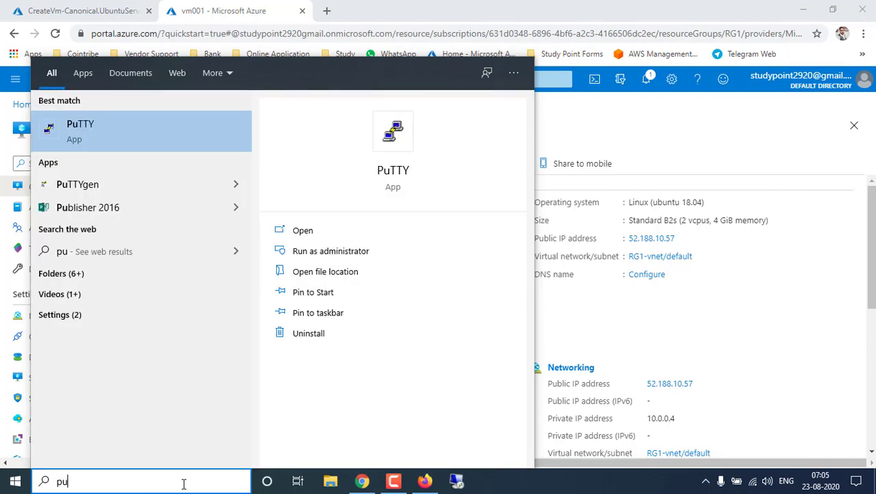
{"action": "left_click", "coordinate": [101, 184]}
Load the existing private key file vm001_key.pem from the Pictures folder into PuTTYgen, listing all file types.
{"action": "left_click", "coordinate": [543, 307]}
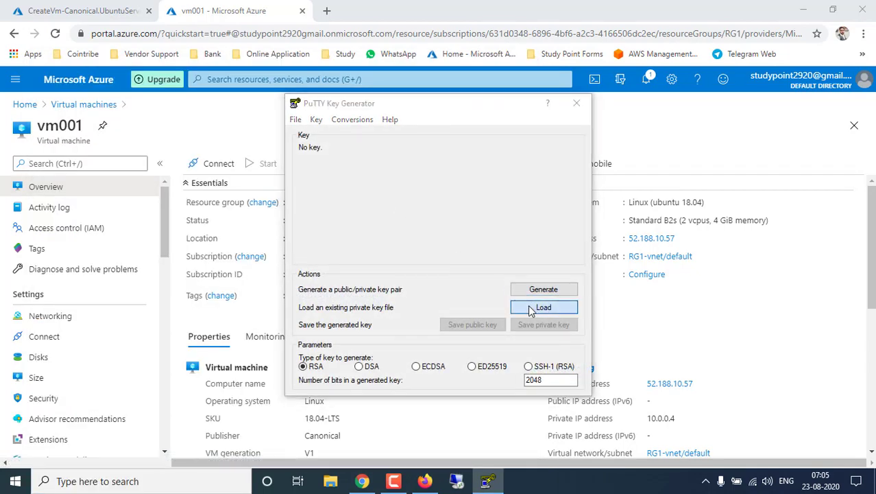
{"action": "left_click", "coordinate": [336, 247]}
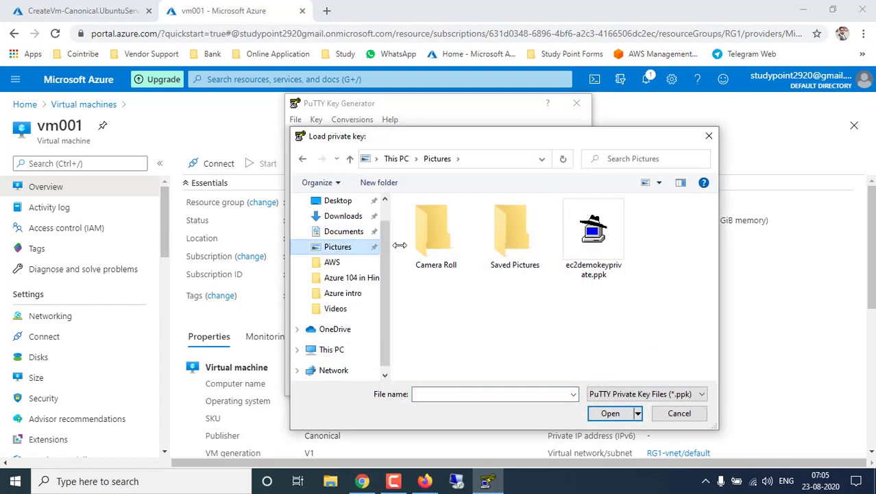
{"action": "left_click", "coordinate": [642, 393]}
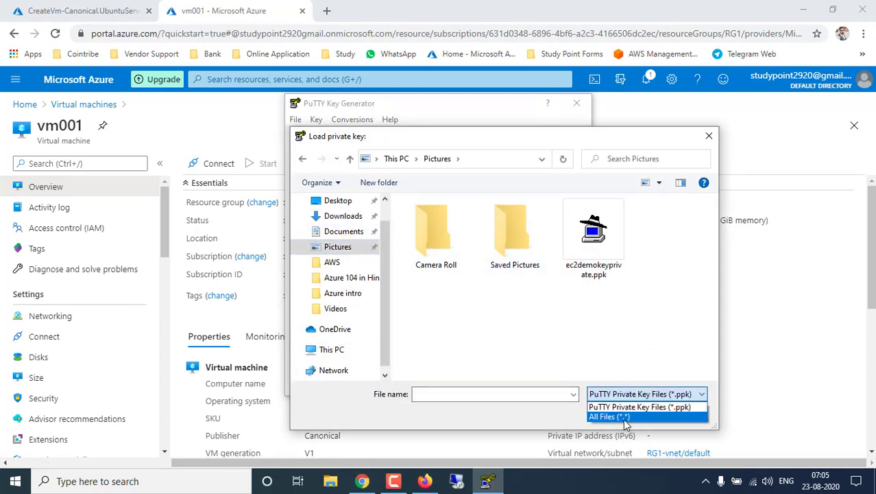
{"action": "left_click", "coordinate": [625, 421]}
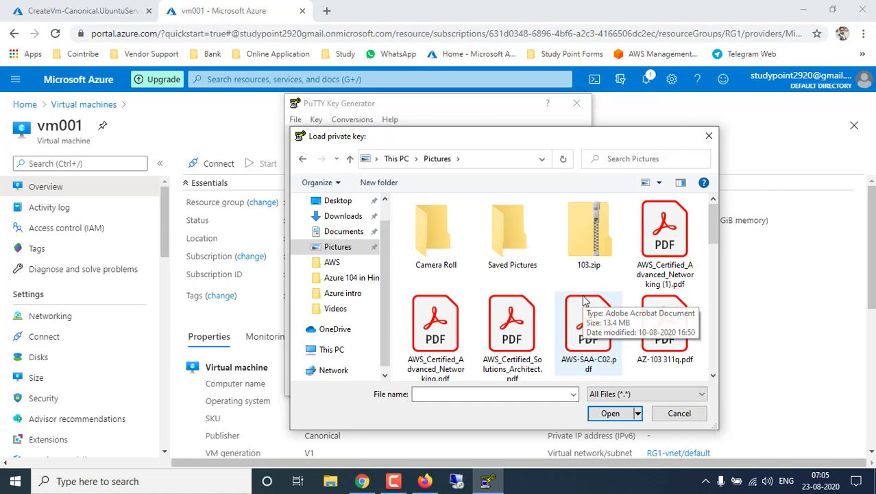
{"action": "scroll", "coordinate": [583, 300], "scroll_direction": "down", "scroll_amount": 5}
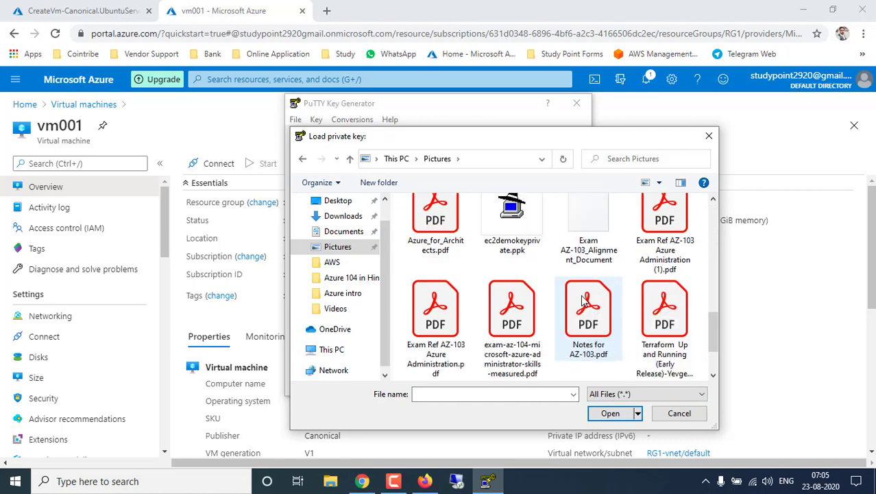
{"action": "scroll", "coordinate": [584, 300], "scroll_direction": "down", "scroll_amount": 2}
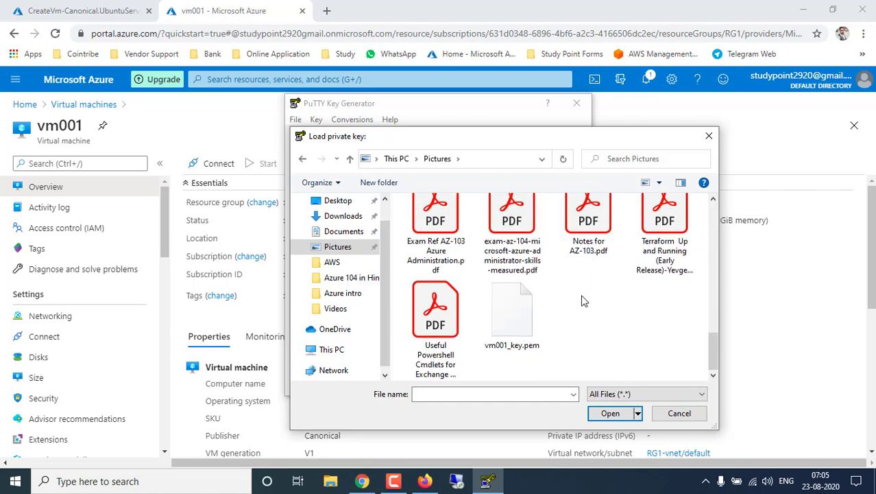
{"action": "left_click", "coordinate": [510, 315]}
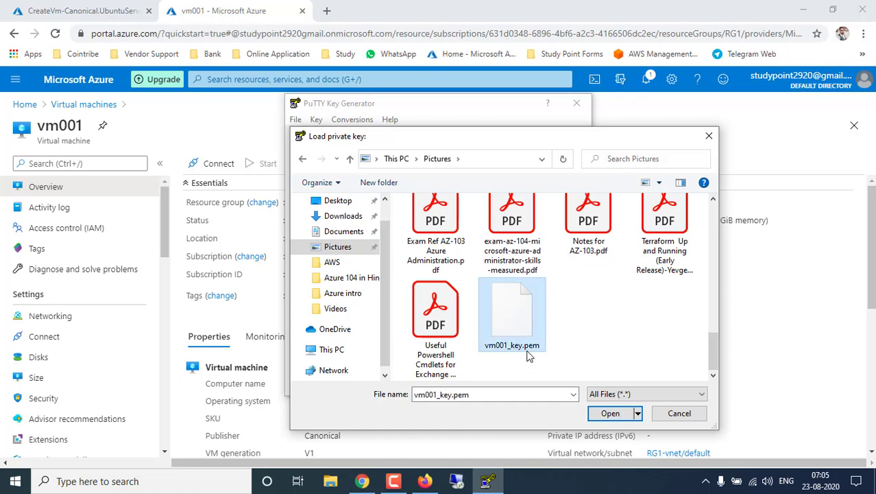
{"action": "left_click", "coordinate": [610, 413]}
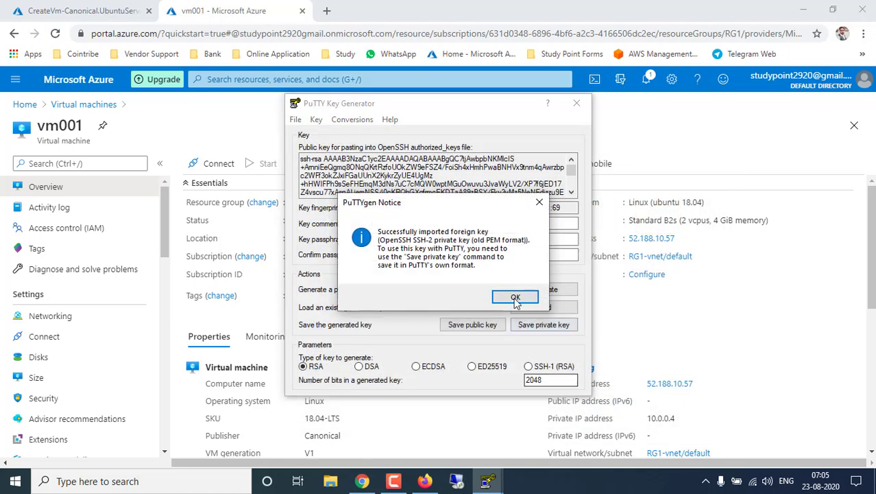
{"action": "left_click", "coordinate": [516, 298]}
Save the private key without a passphrase as the PuTTY private key file vm001Priivate in the Pictures folder.
{"action": "left_click", "coordinate": [543, 326]}
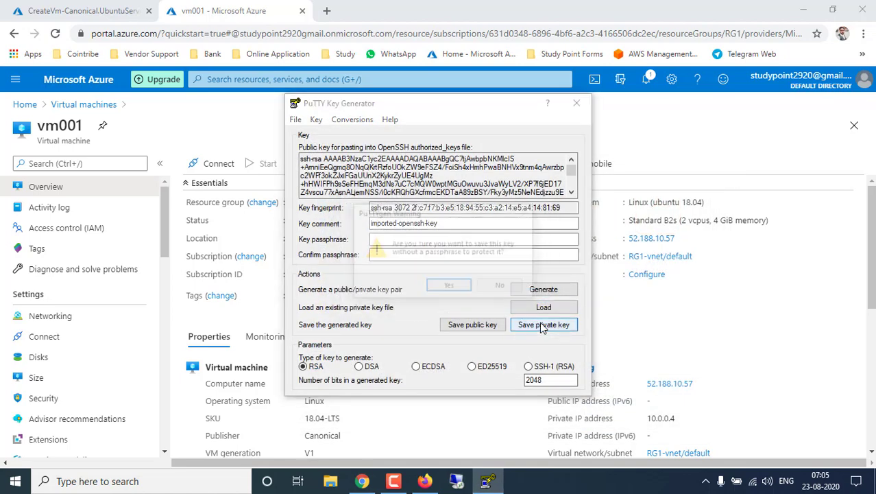
{"action": "left_click", "coordinate": [449, 286]}
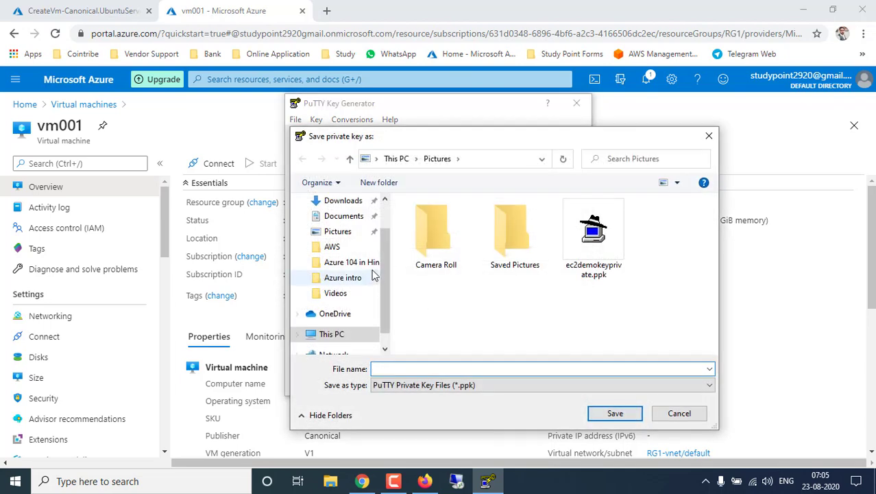
{"action": "left_click", "coordinate": [339, 232]}
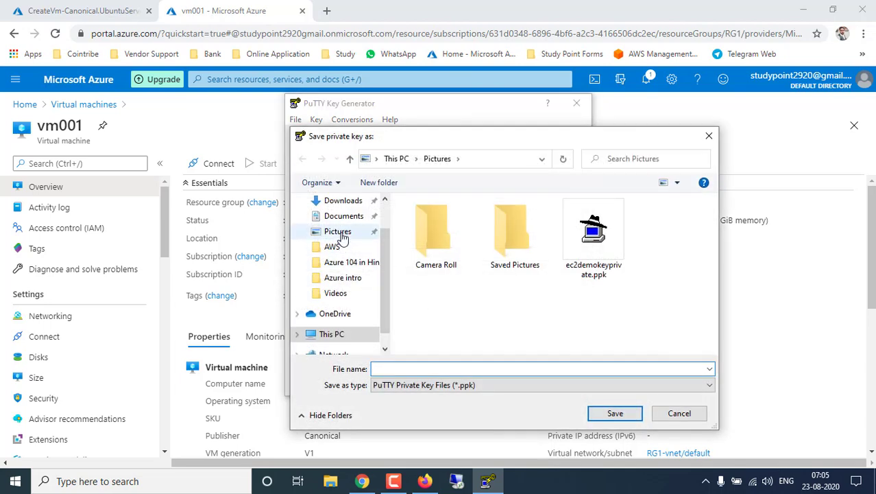
{"action": "left_click", "coordinate": [407, 369]}
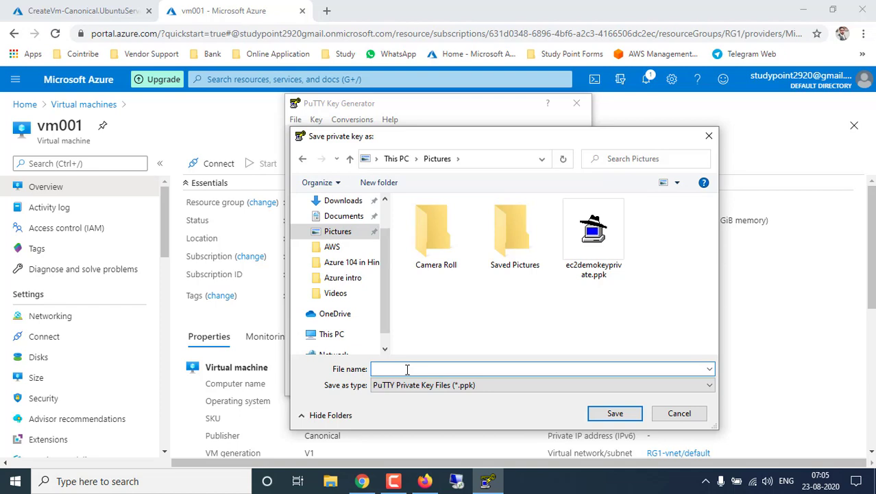
{"action": "type", "text": "vm"}
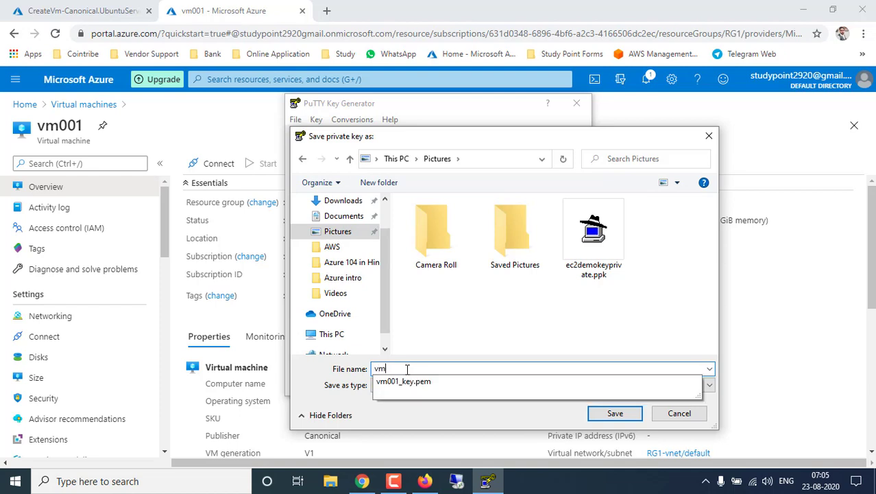
{"action": "type", "text": "001Private"}
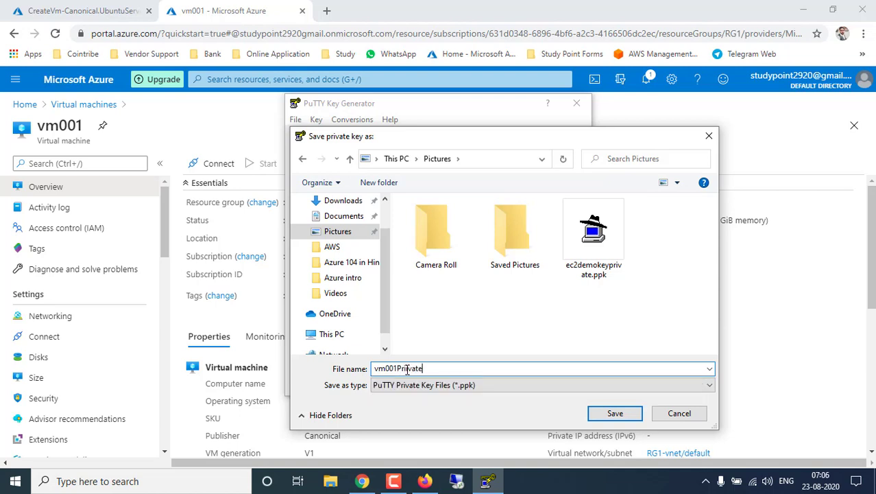
{"action": "left_click", "coordinate": [615, 413]}
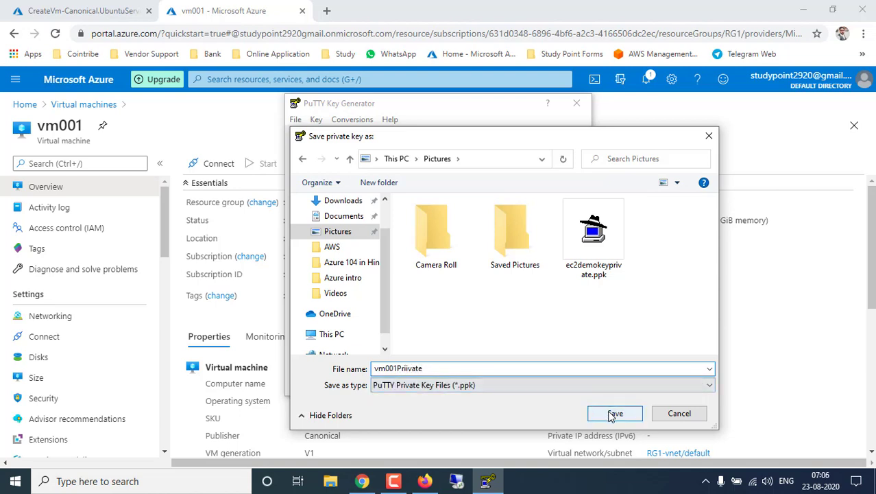
Close PuTTYgen and launch PuTTY through the Windows search.
{"action": "left_click", "coordinate": [576, 103]}
{"action": "left_click", "coordinate": [79, 483]}
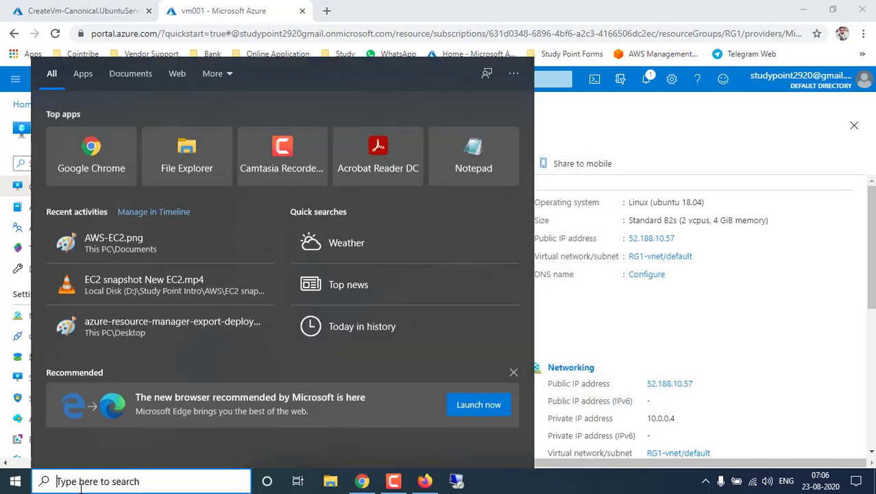
{"action": "type", "text": "puty"}
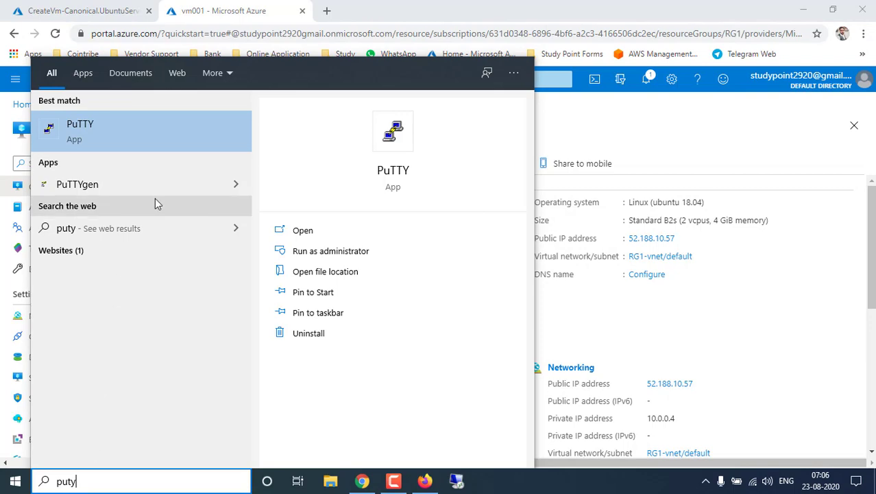
{"action": "left_click", "coordinate": [123, 135]}
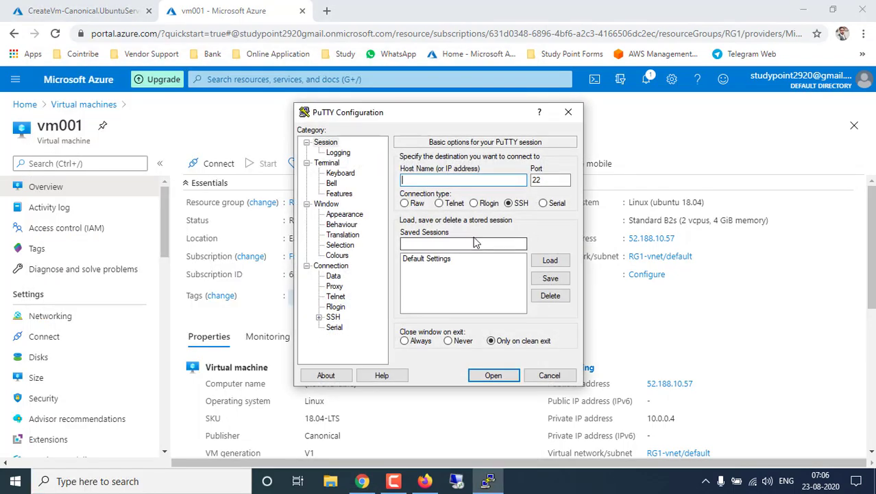
Set the PuTTY host to 52.188.10.57 and choose vm001Priivate.ppk from the Pictures folder as the SSH authentication private key.
{"action": "type", "text": "52.188.10.57"}
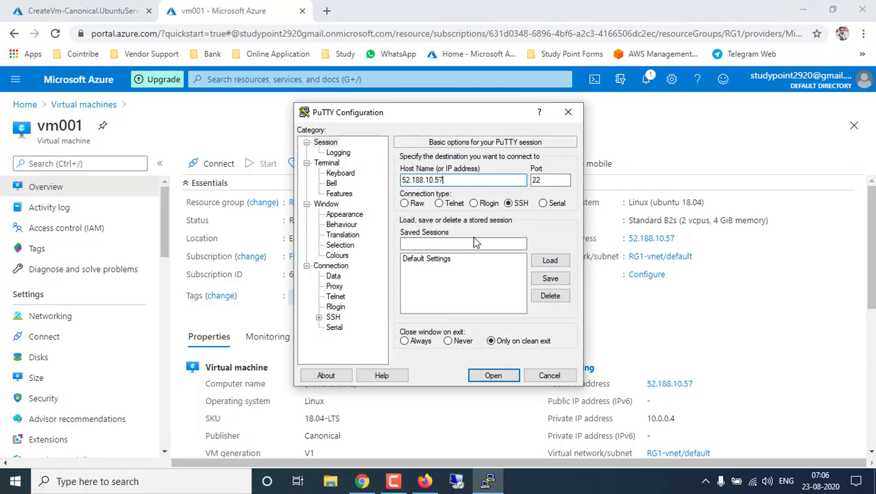
{"action": "left_click", "coordinate": [319, 318]}
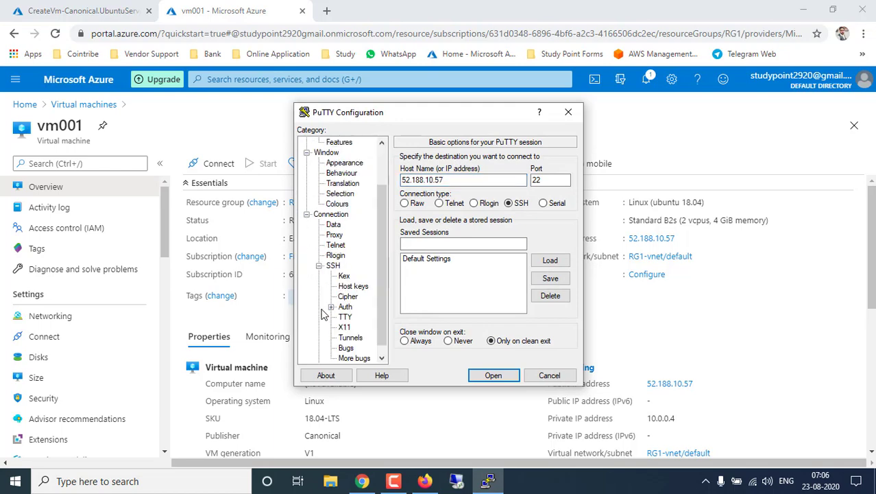
{"action": "left_click", "coordinate": [333, 266]}
{"action": "left_click", "coordinate": [345, 307]}
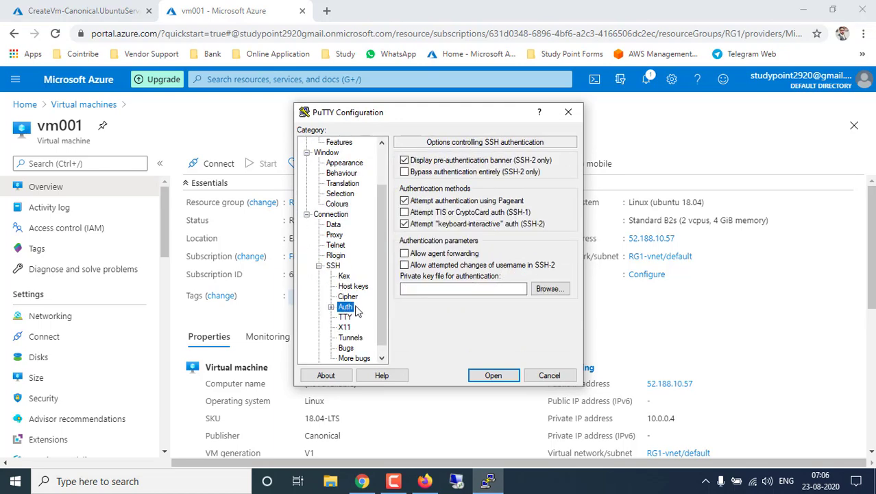
{"action": "left_click", "coordinate": [549, 288]}
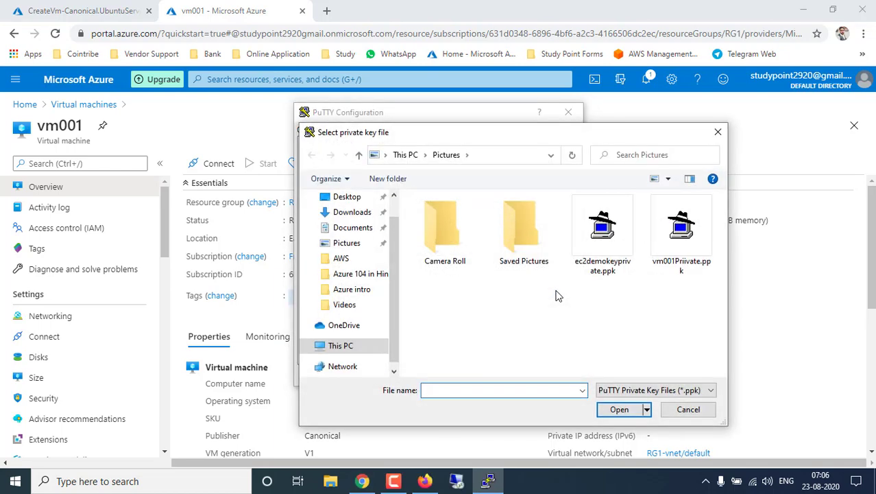
{"action": "double_click", "coordinate": [681, 230]}
Open the SSH connection, trusting the server's host key, and log in as study in a maximized terminal.
{"action": "left_click", "coordinate": [499, 374]}
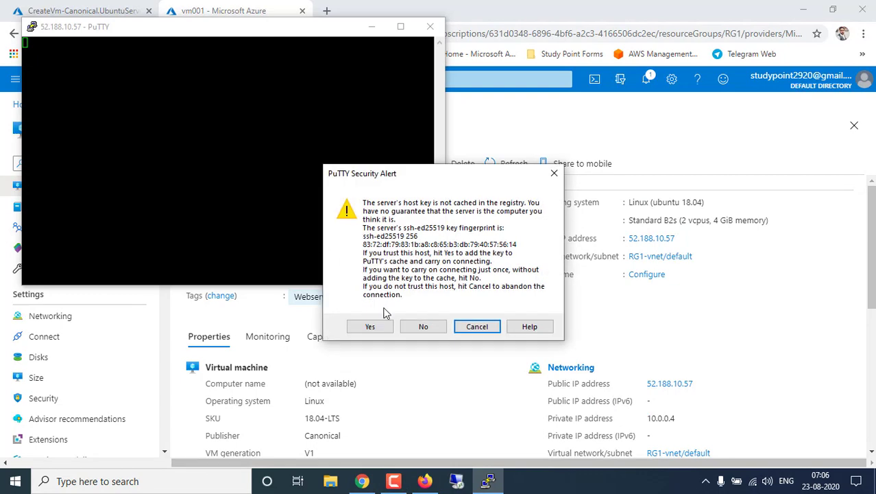
{"action": "left_click", "coordinate": [370, 326]}
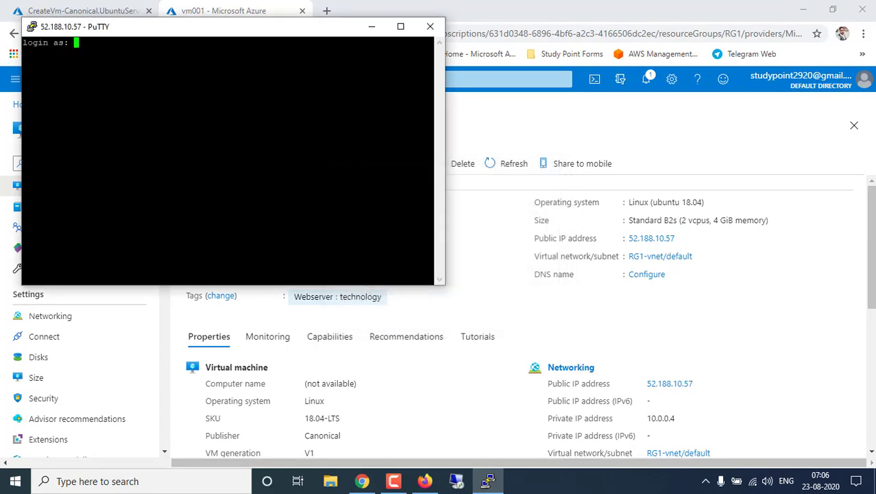
{"action": "left_click", "coordinate": [401, 26]}
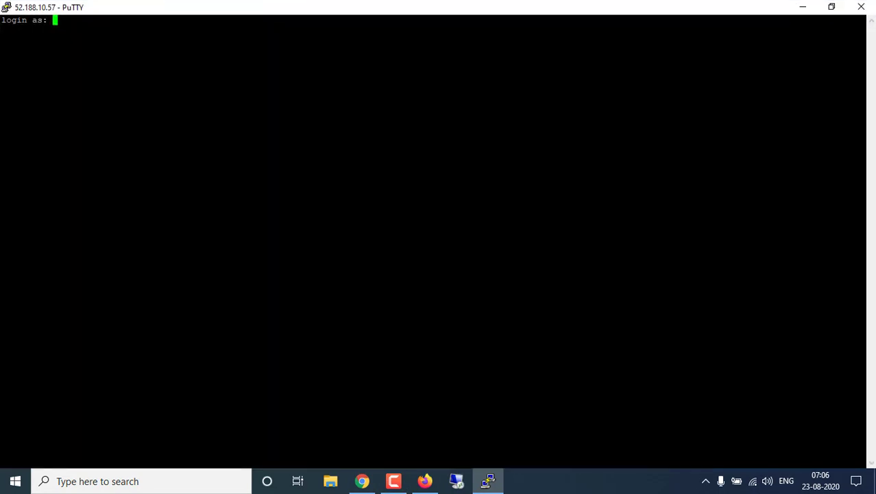
{"action": "type", "text": "study"}
{"action": "key", "text": "Return"}
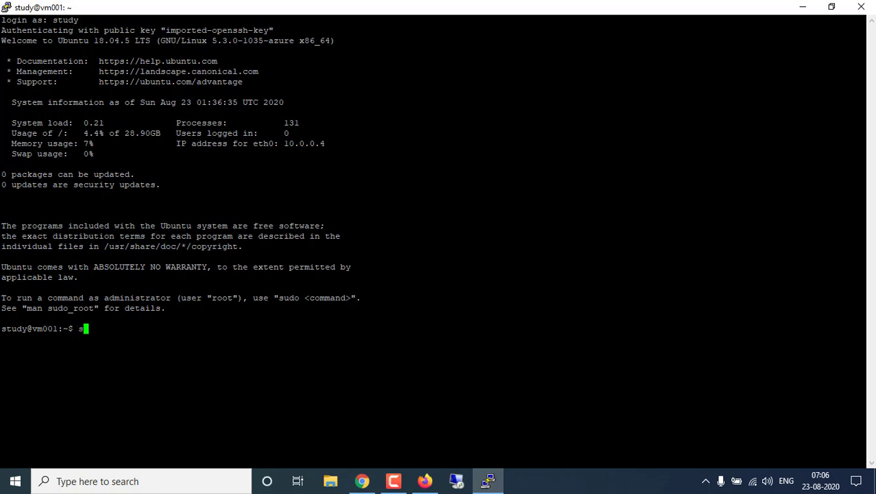
Switch to the root user on vm001 with sudo su.
{"action": "type", "text": "ud us"}
{"action": "key", "text": "Return"}
{"action": "type", "text": "su"}
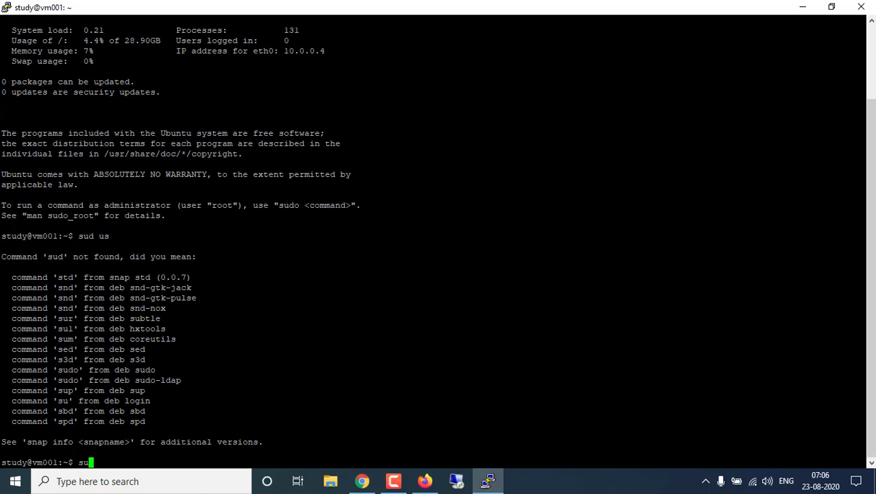
{"action": "type", "text": "do su"}
{"action": "key", "text": "Return"}
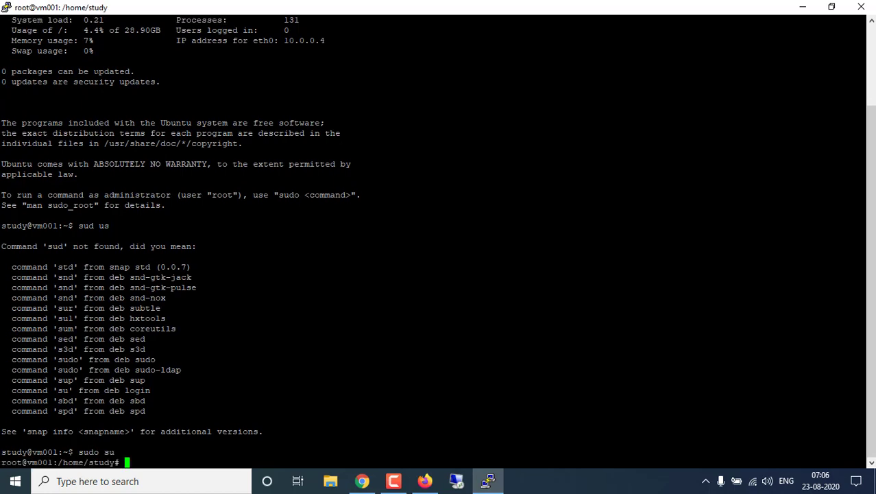
Refresh the server's package lists with sudo apt-get update.
{"action": "type", "text": "sido "}
{"action": "type", "text": "us"}
{"action": "type", "text": "do "}
{"action": "type", "text": "apt-get uupdate"}
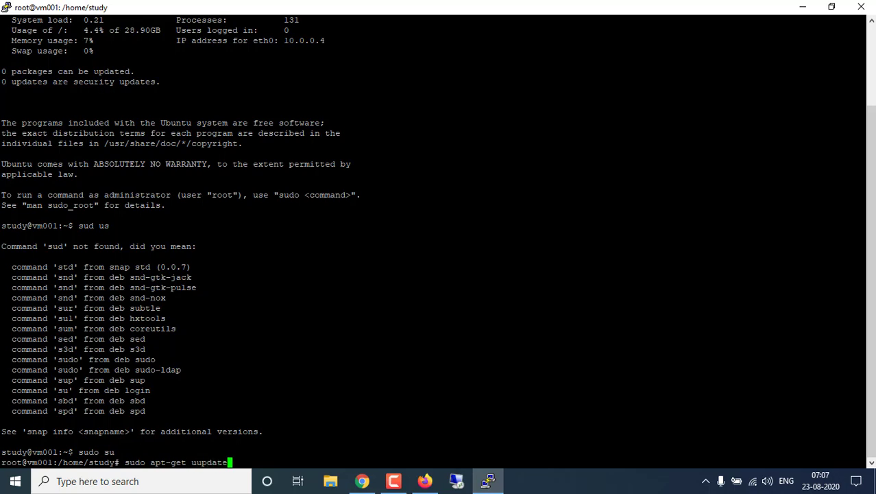
{"action": "key", "text": "BackSpace"}
{"action": "key", "text": "BackSpace"}
{"action": "key", "text": "BackSpace"}
{"action": "type", "text": "date"}
{"action": "key", "text": "Return"}
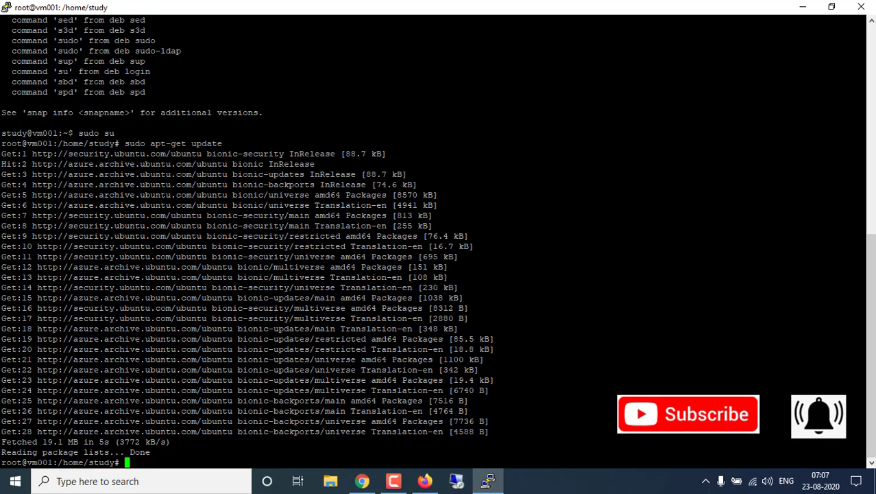
Exit the SSH session and open the RG1 resource group in the Azure portal.
{"action": "type", "text": "exit"}
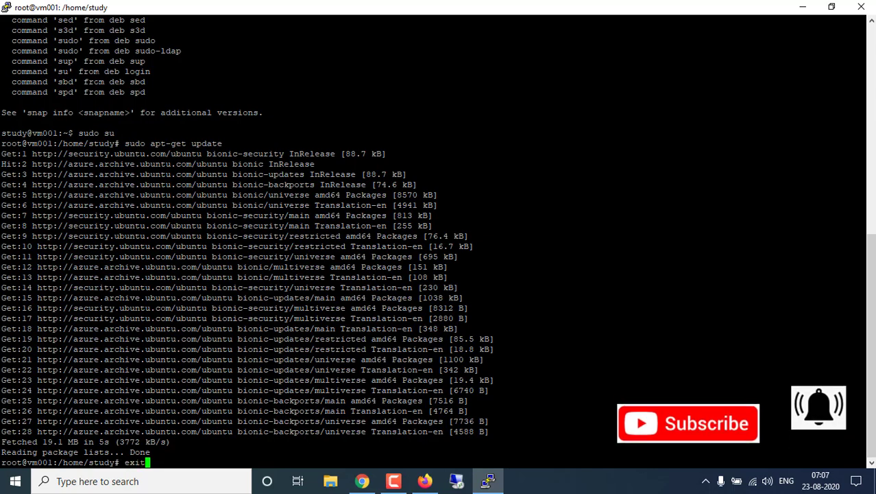
{"action": "key", "text": "Return"}
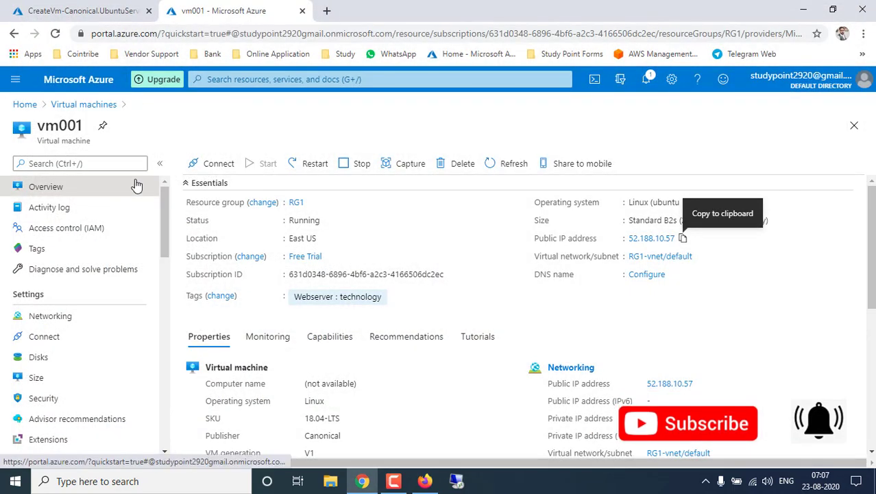
{"action": "left_click", "coordinate": [14, 81]}
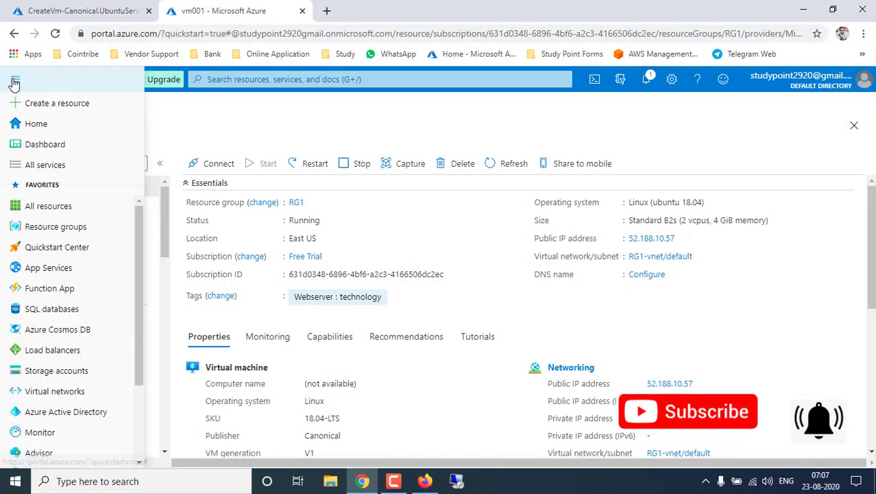
{"action": "left_click", "coordinate": [44, 229]}
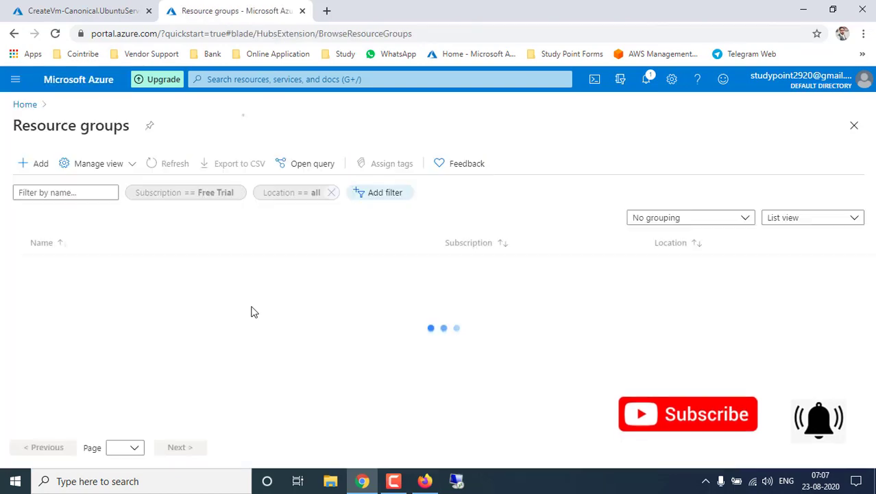
{"action": "left_click", "coordinate": [55, 309]}
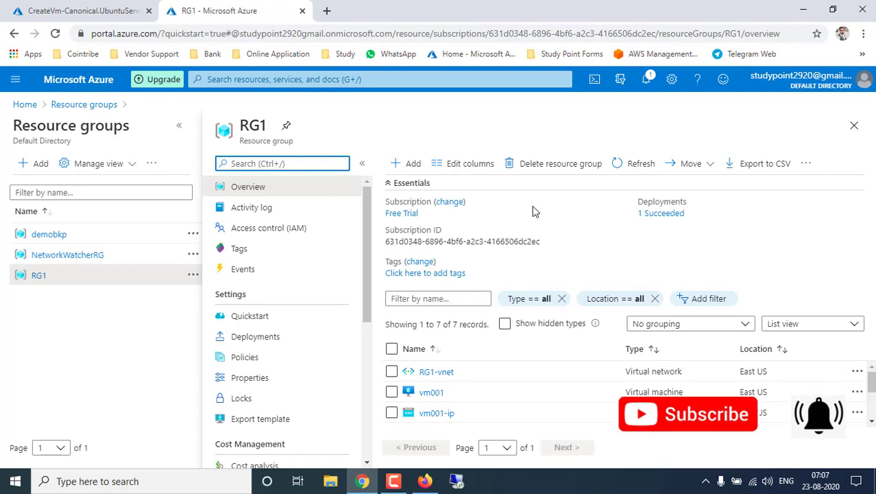
Delete the resource group RG1 with all its resources, entering RG1 as the confirmation name.
{"action": "left_click", "coordinate": [552, 167]}
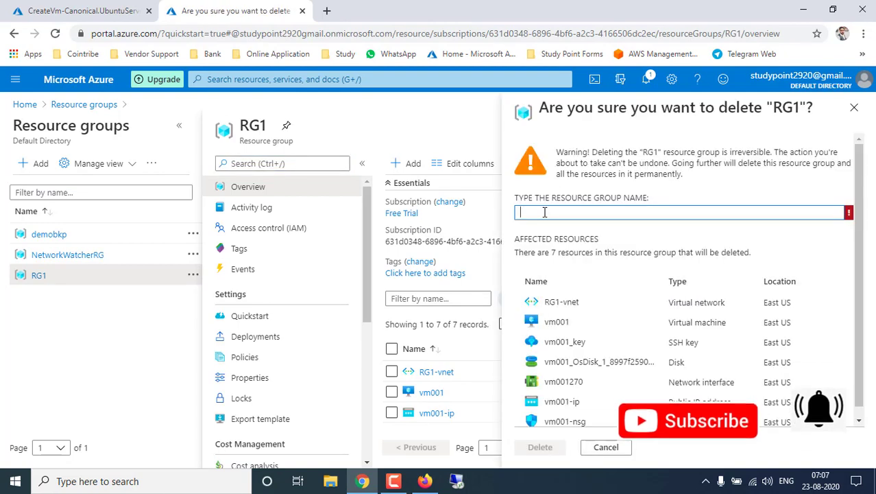
{"action": "double_click", "coordinate": [650, 153]}
{"action": "key", "text": "ctrl+c"}
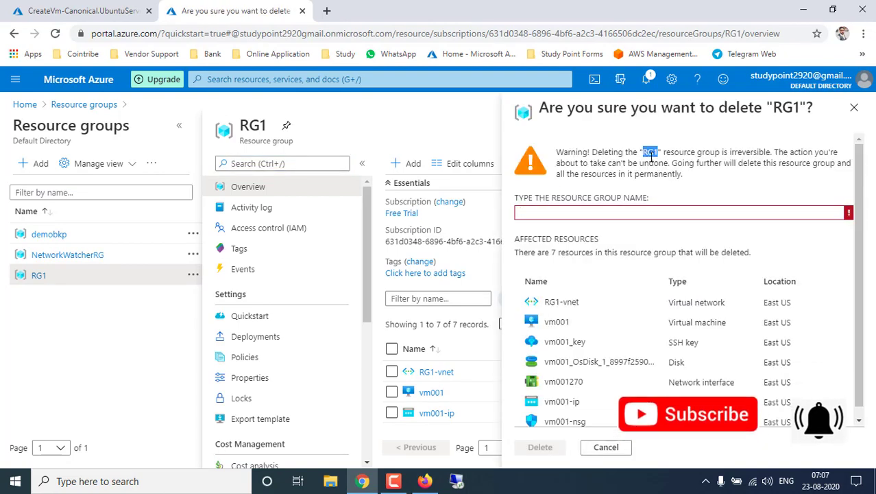
{"action": "left_click", "coordinate": [590, 214]}
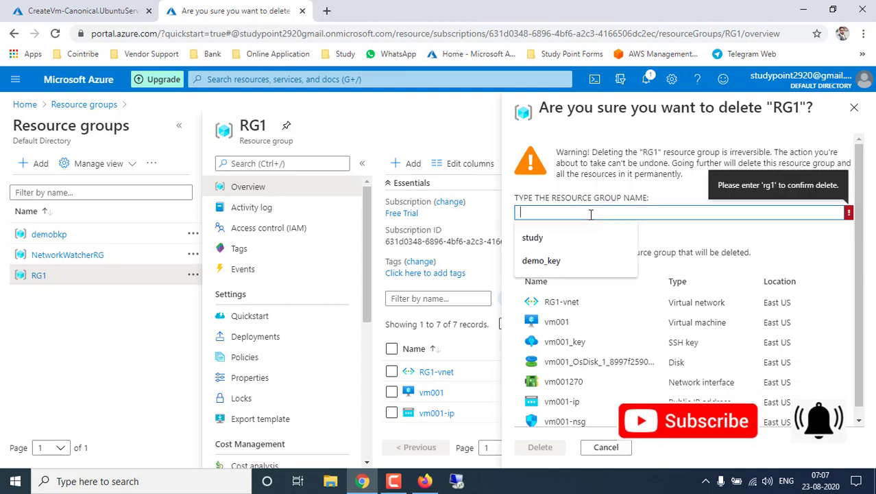
{"action": "key", "text": "ctrl+v"}
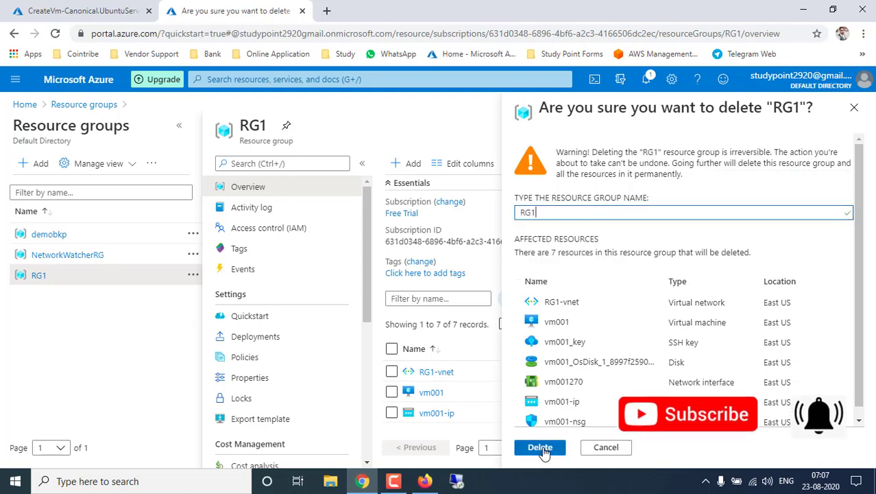
{"action": "left_click", "coordinate": [540, 447]}
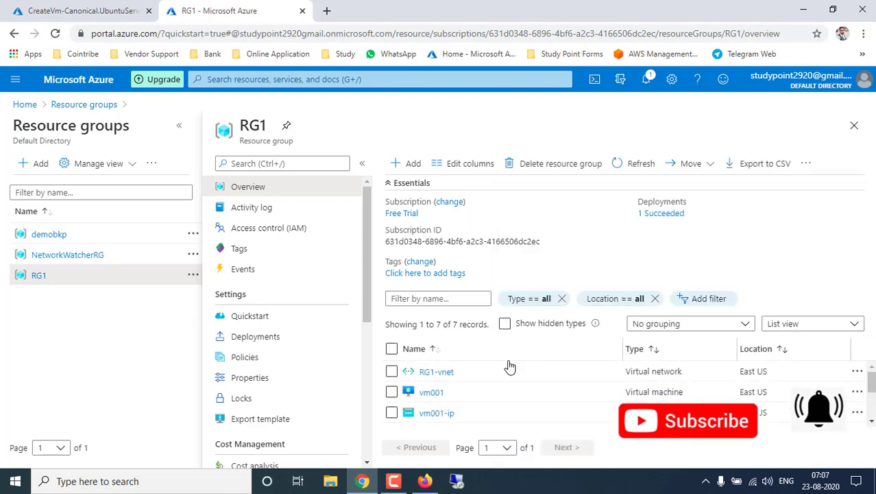
Examine RG1's resource list, from the virtual network and VM to the network interface, SSH key and OS disk.
{"action": "scroll", "coordinate": [507, 370], "scroll_direction": "down", "scroll_amount": 2}
{"action": "scroll", "coordinate": [480, 384], "scroll_direction": "down", "scroll_amount": 1}
{"action": "scroll", "coordinate": [449, 396], "scroll_direction": "up", "scroll_amount": 3}
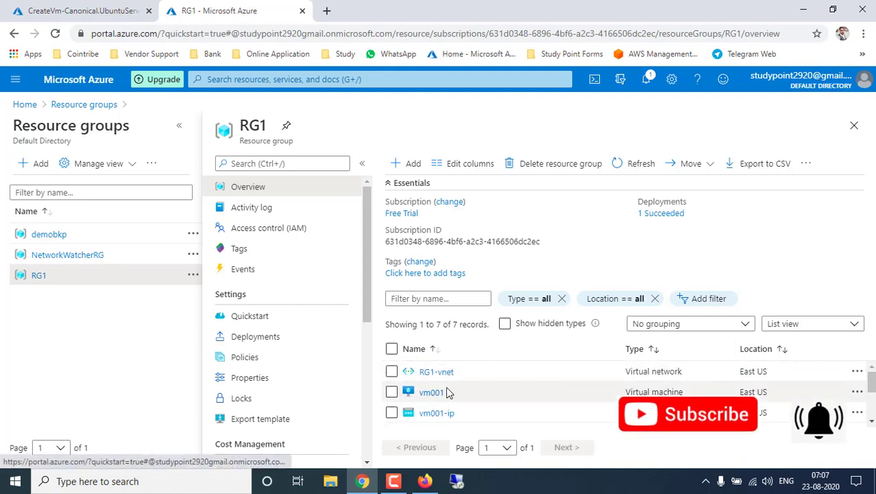
{"action": "scroll", "coordinate": [449, 393], "scroll_direction": "down", "scroll_amount": 3}
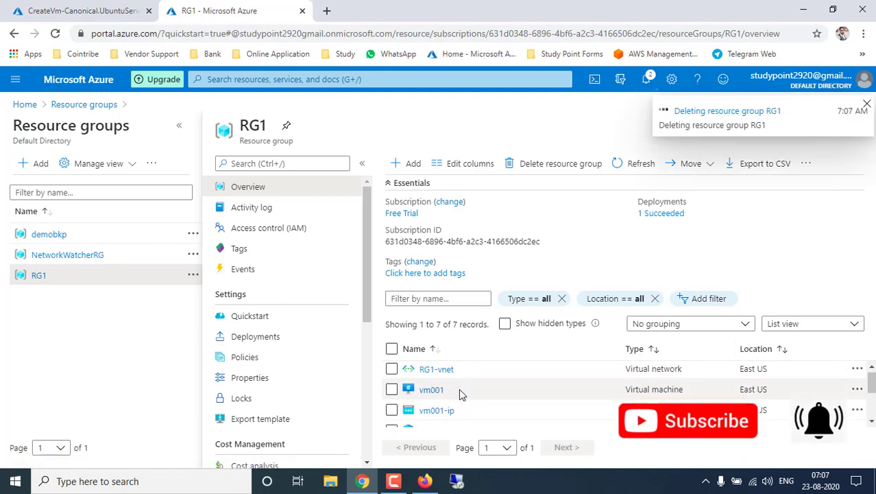
{"action": "scroll", "coordinate": [461, 393], "scroll_direction": "up", "scroll_amount": 3}
{"action": "scroll", "coordinate": [464, 379], "scroll_direction": "down", "scroll_amount": 3}
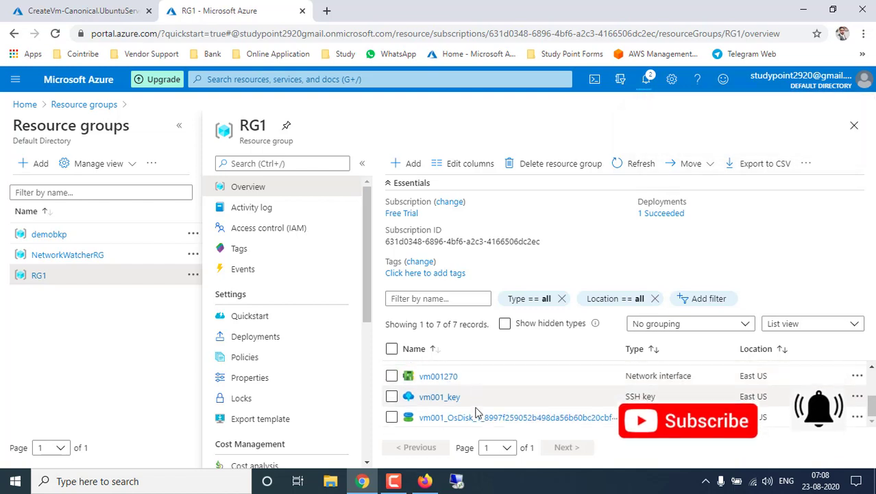
{"action": "scroll", "coordinate": [473, 419], "scroll_direction": "up", "scroll_amount": 3}
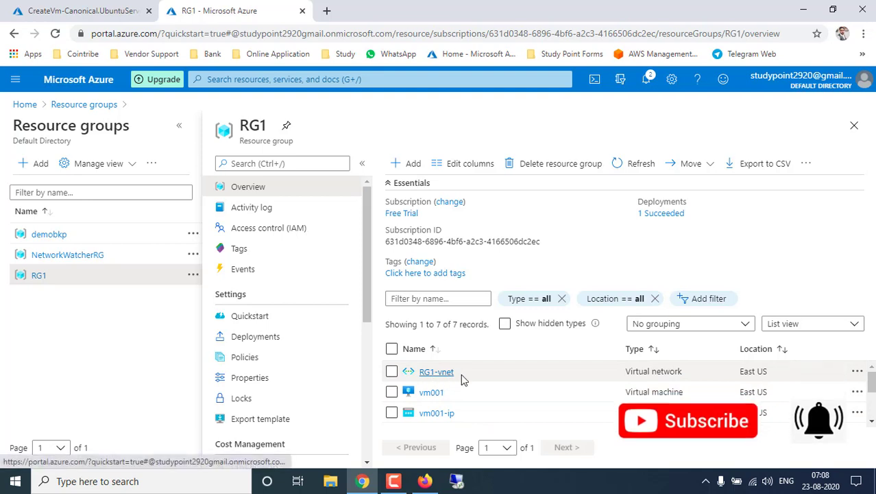
{"action": "scroll", "coordinate": [479, 399], "scroll_direction": "down", "scroll_amount": 3}
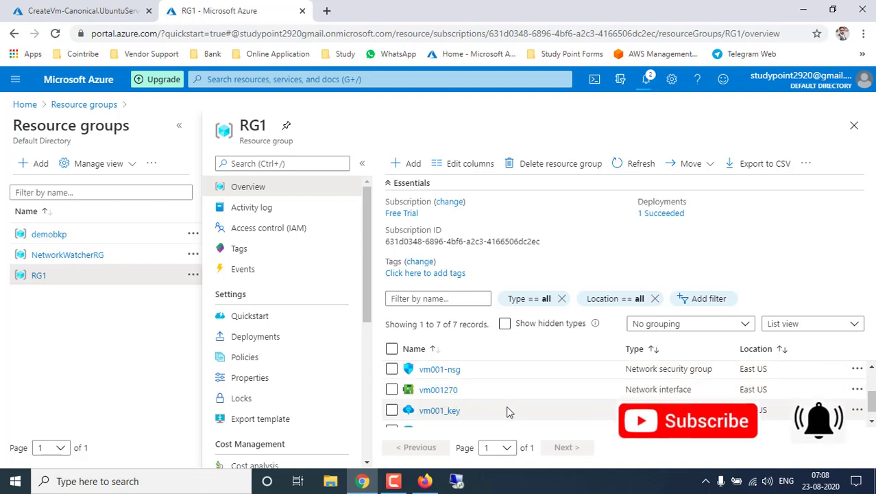
{"action": "scroll", "coordinate": [508, 412], "scroll_direction": "down", "scroll_amount": 1}
{"action": "scroll", "coordinate": [508, 412], "scroll_direction": "down", "scroll_amount": 1}
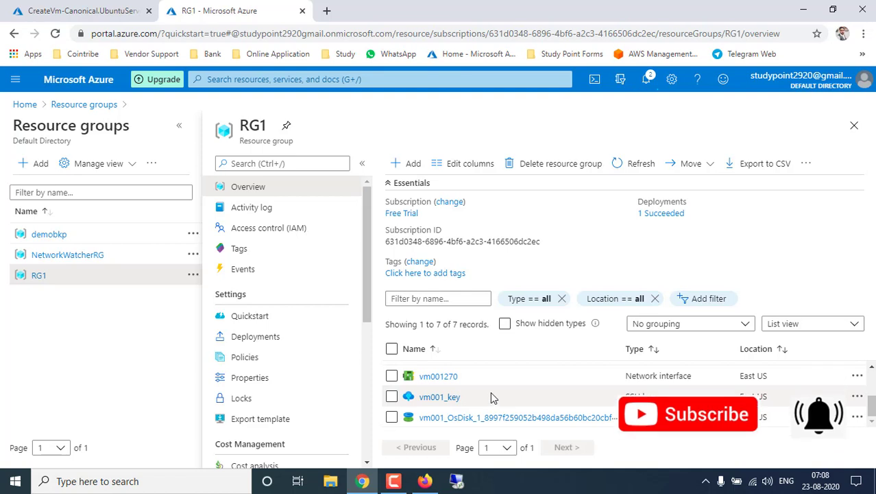
{"action": "scroll", "coordinate": [491, 398], "scroll_direction": "up", "scroll_amount": 3}
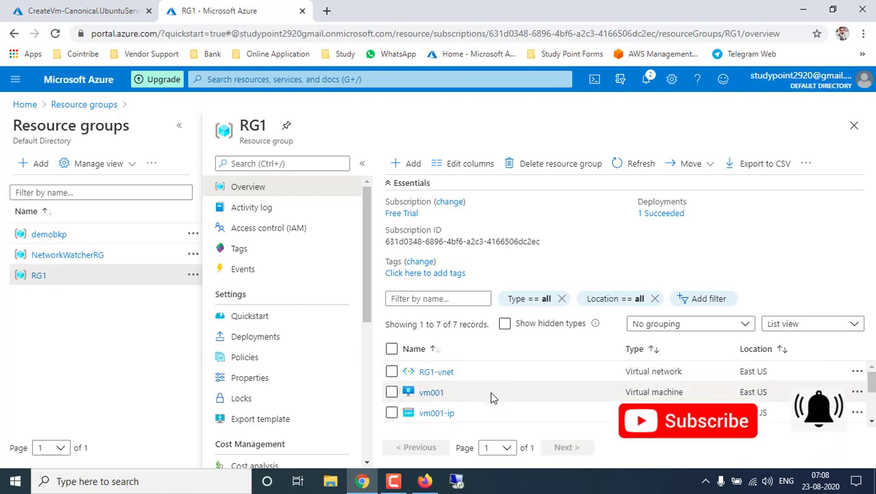
Check the progress of RG1's deletion in the notifications and return to the list of resource groups.
{"action": "left_click", "coordinate": [648, 80]}
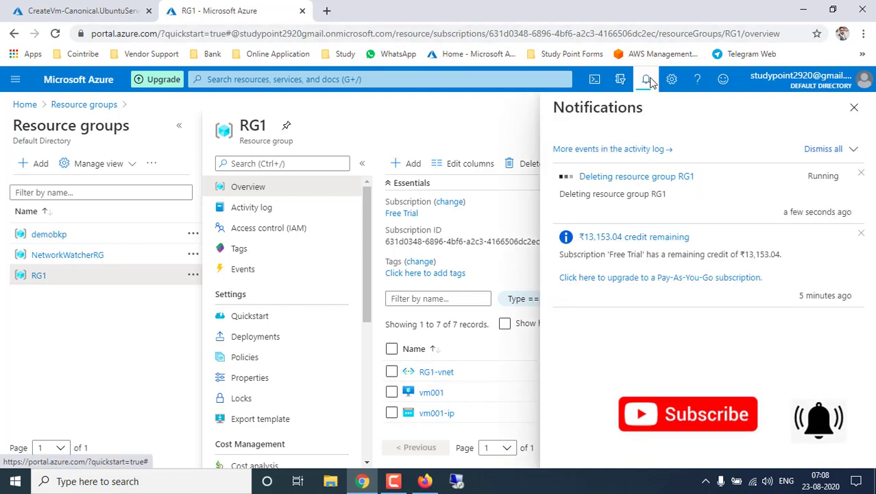
{"action": "left_click", "coordinate": [853, 115]}
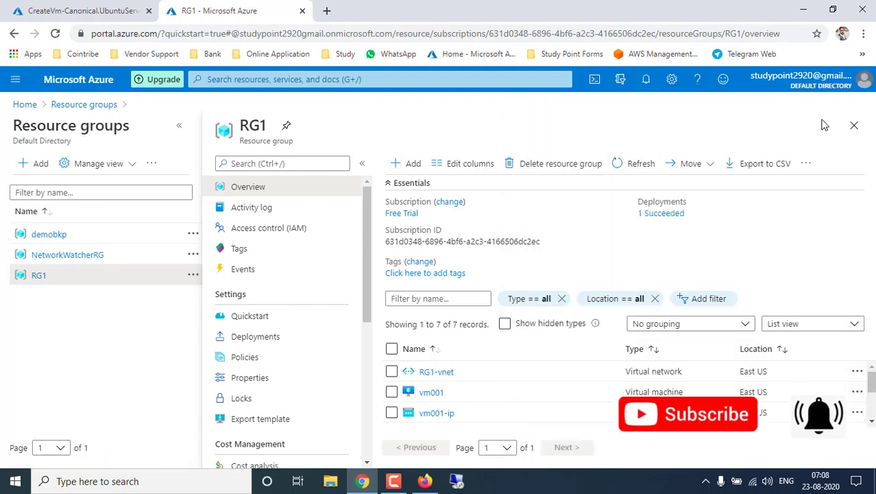
{"action": "left_click", "coordinate": [853, 125]}
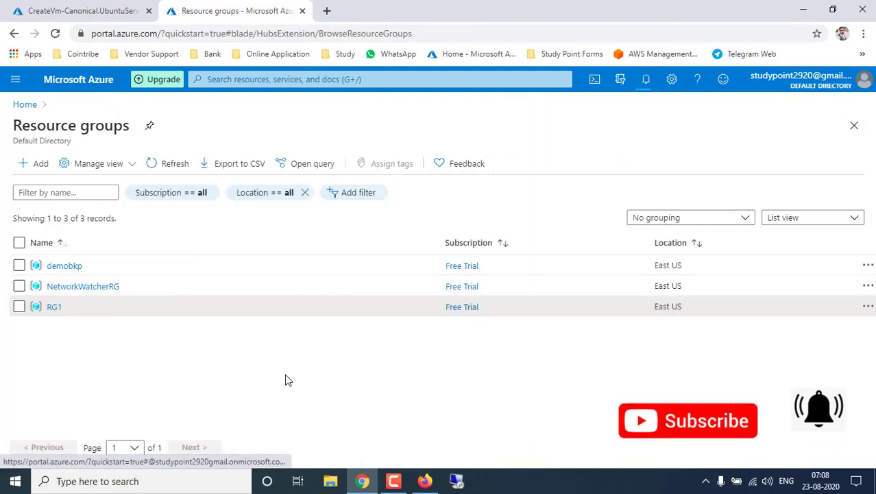
View the NetworkWatcherRG resource group's overview and look back at the Ubuntu VM's deployment page.
{"action": "left_click", "coordinate": [78, 289]}
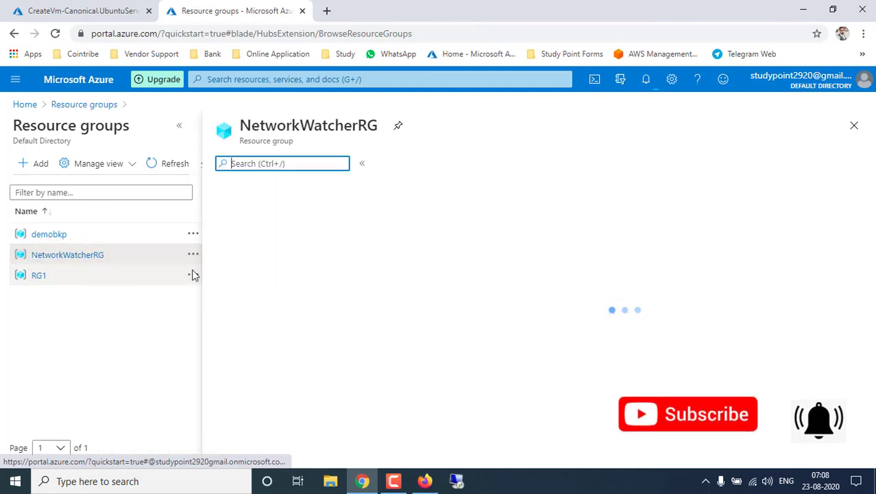
{"action": "left_click", "coordinate": [96, 6]}
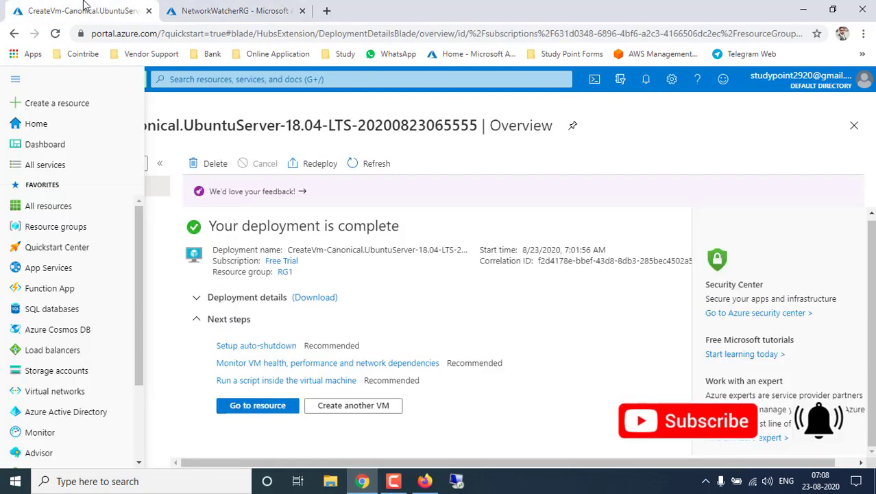
{"action": "left_click", "coordinate": [231, 10]}
{"action": "left_click", "coordinate": [126, 7]}
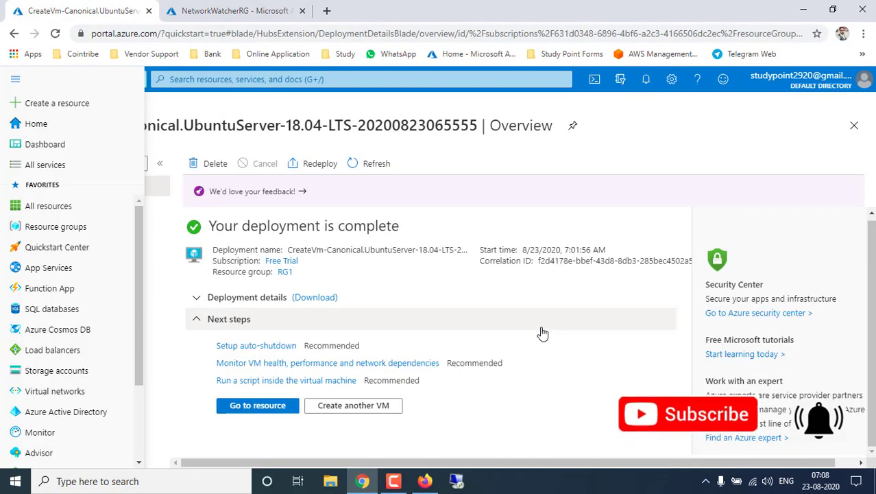
{"action": "left_click", "coordinate": [237, 8]}
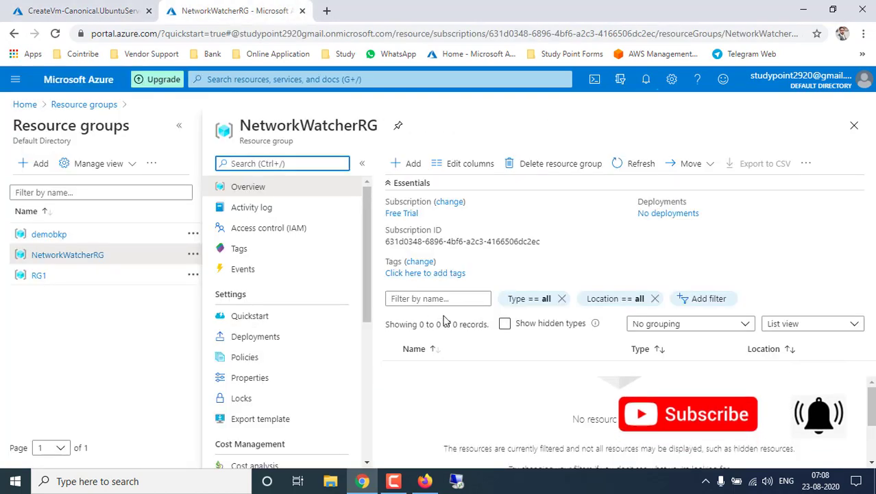